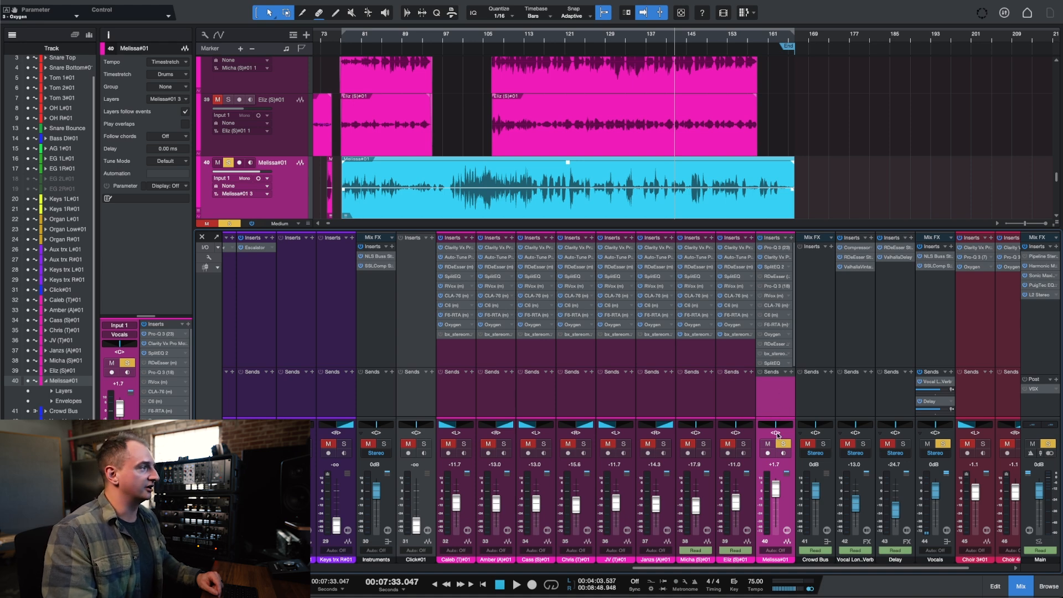
Listen to the solo vocal on track 40 from just before bar 135 to about bar 138.
scroll(643, 143, "up", 8)
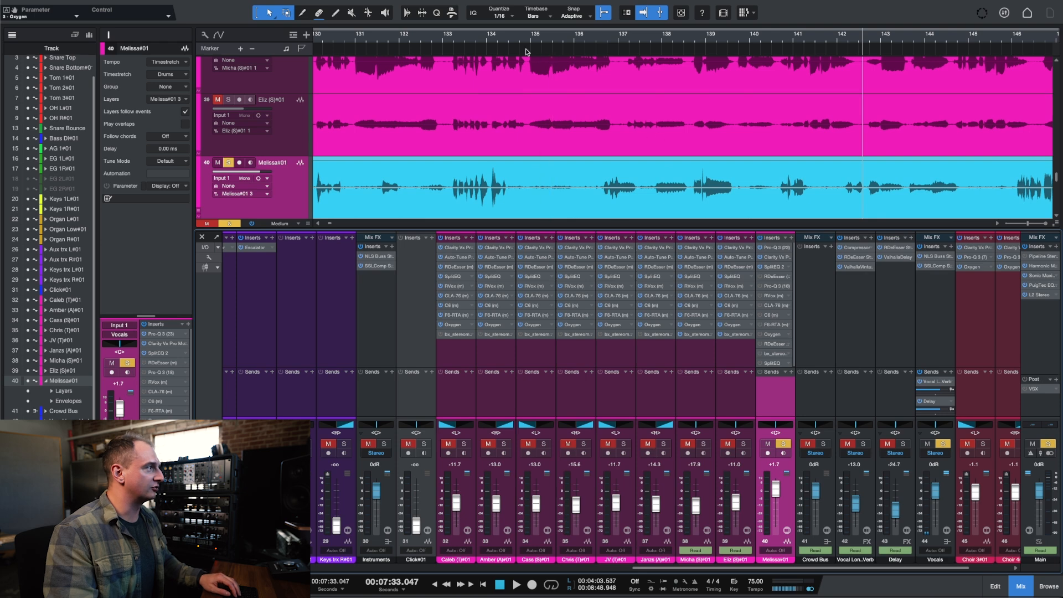
left_click(518, 44)
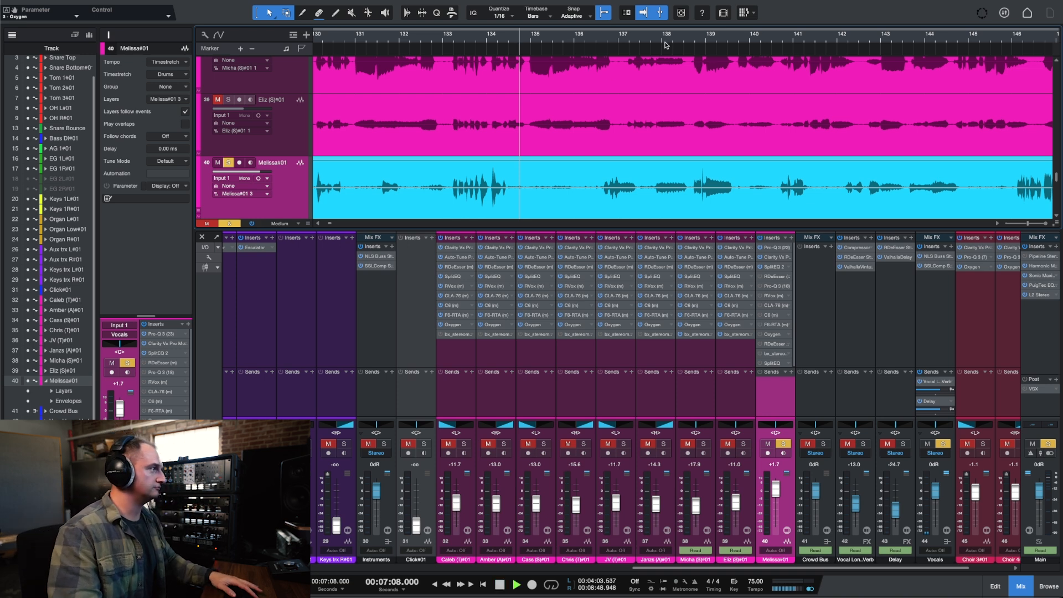
key("space")
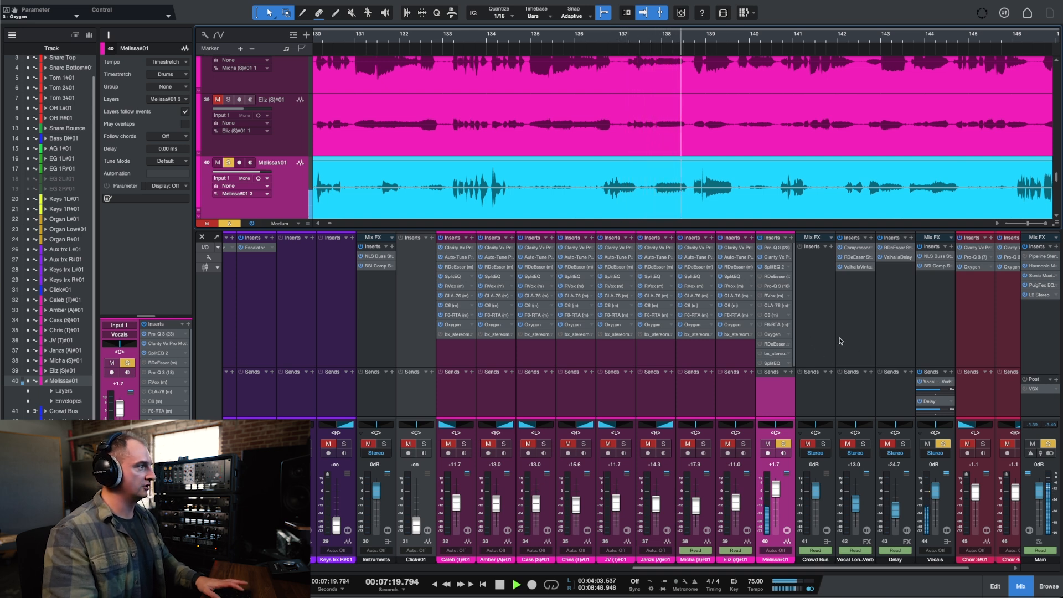
key("space")
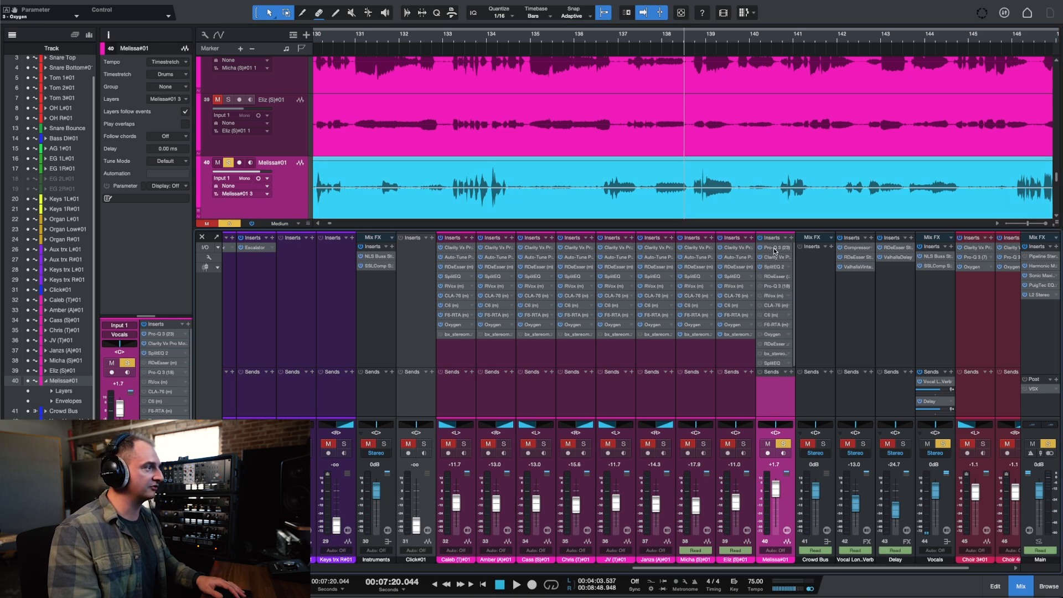
Add a 12 dB/oct low cut at about 162.6 Hz in the vocal's first Pro-Q 3 while listening from bar 134.
left_click(774, 250)
left_click_drag(953, 145, 684, 218)
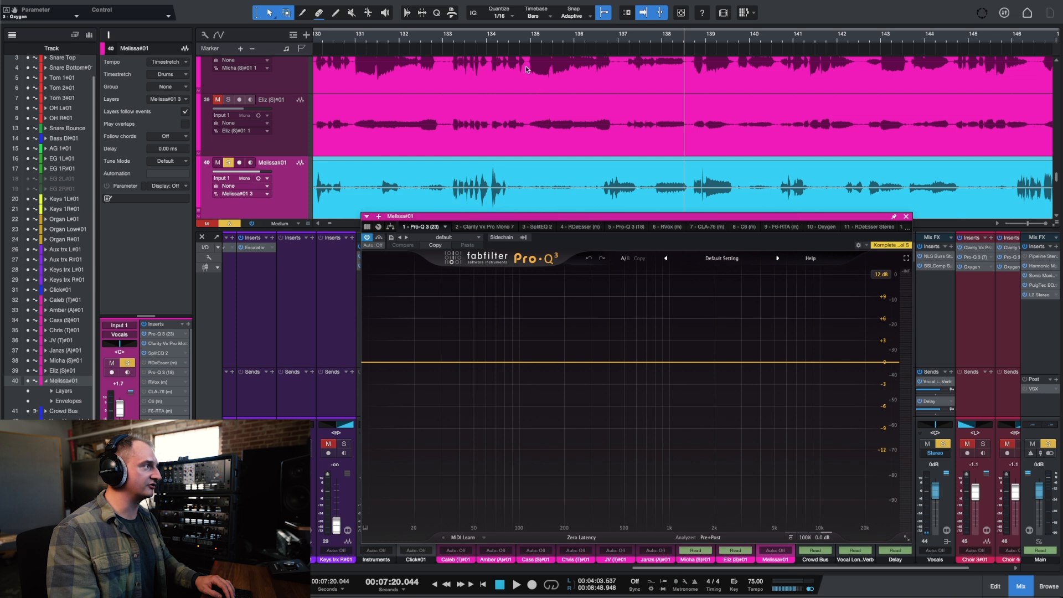
left_click(498, 35)
key("space")
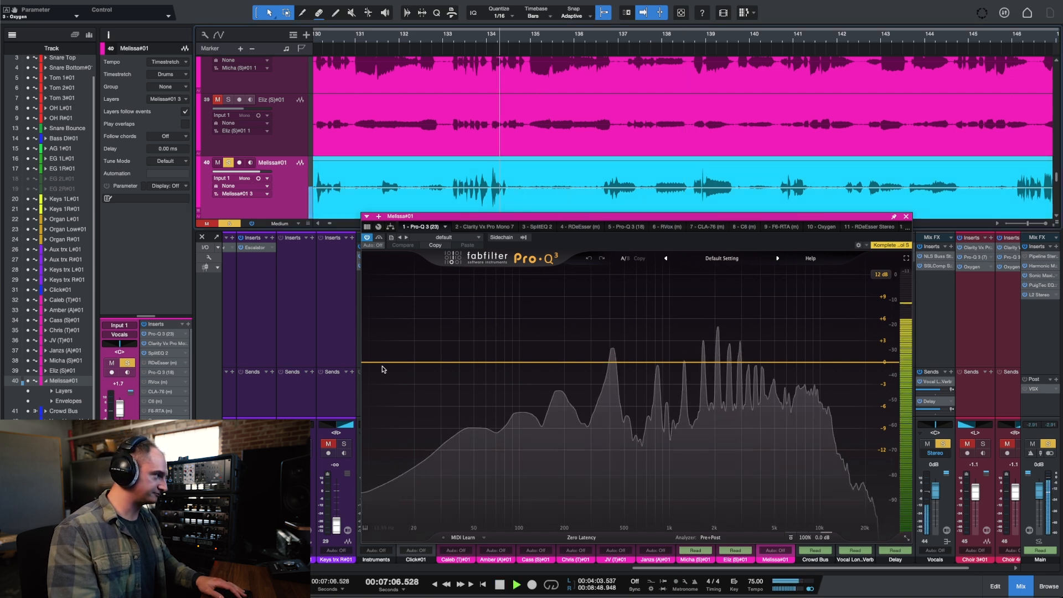
left_click_drag(382, 369, 533, 365)
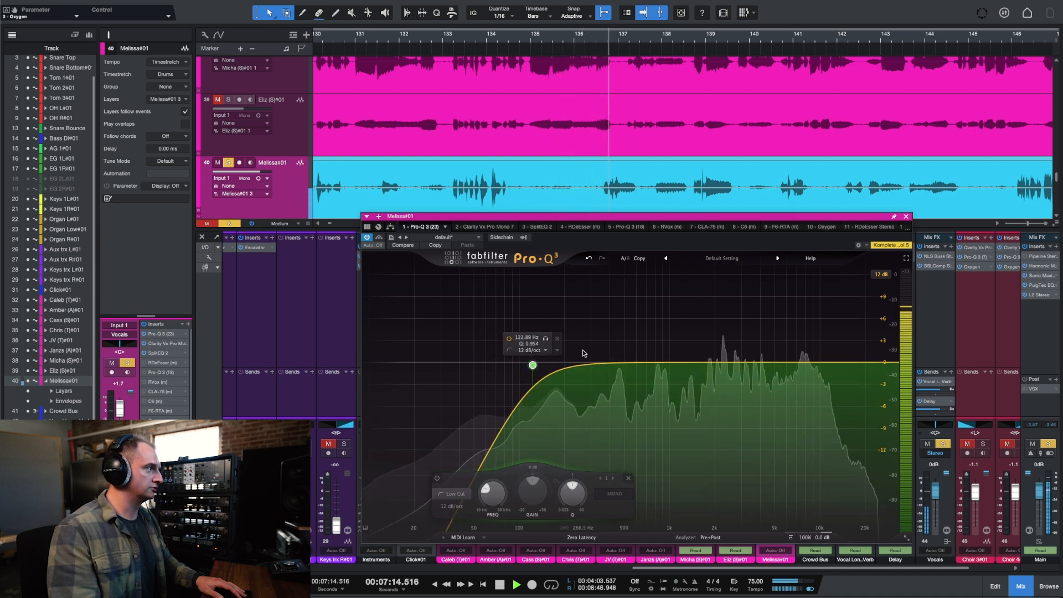
left_click_drag(533, 365, 552, 365)
key("space")
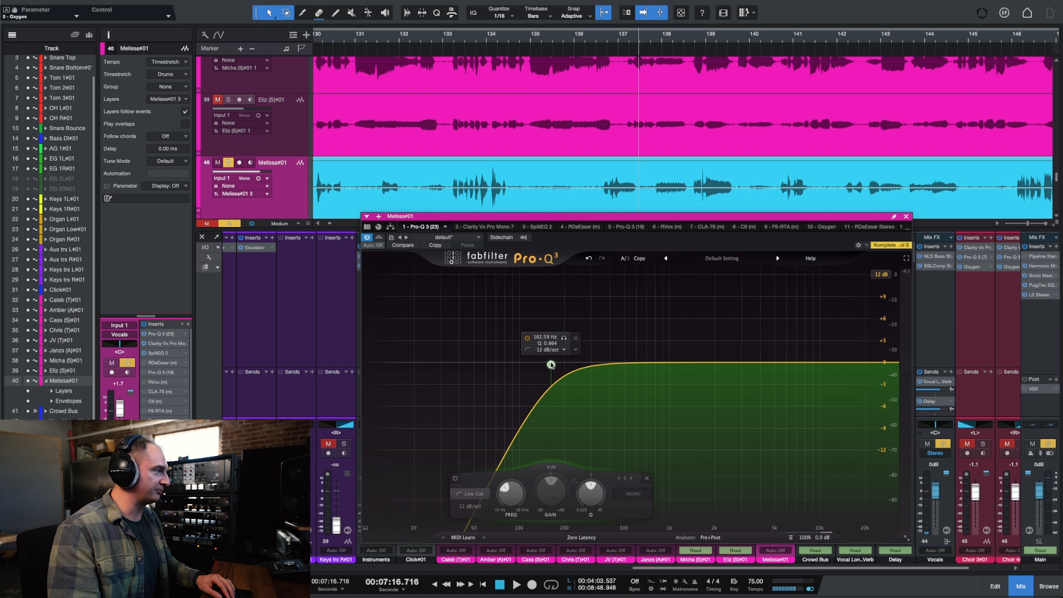
Compare the vocal with the first Pro-Q 3 bypassed and active during playback from bar 134, and close the equalizer.
left_click(508, 39)
left_click(512, 41)
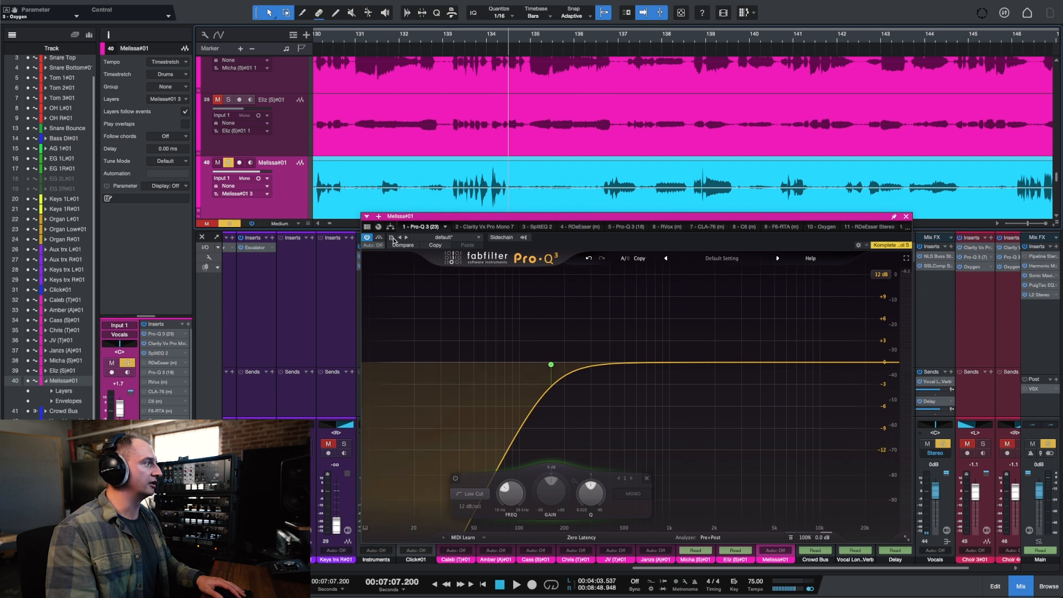
key("space")
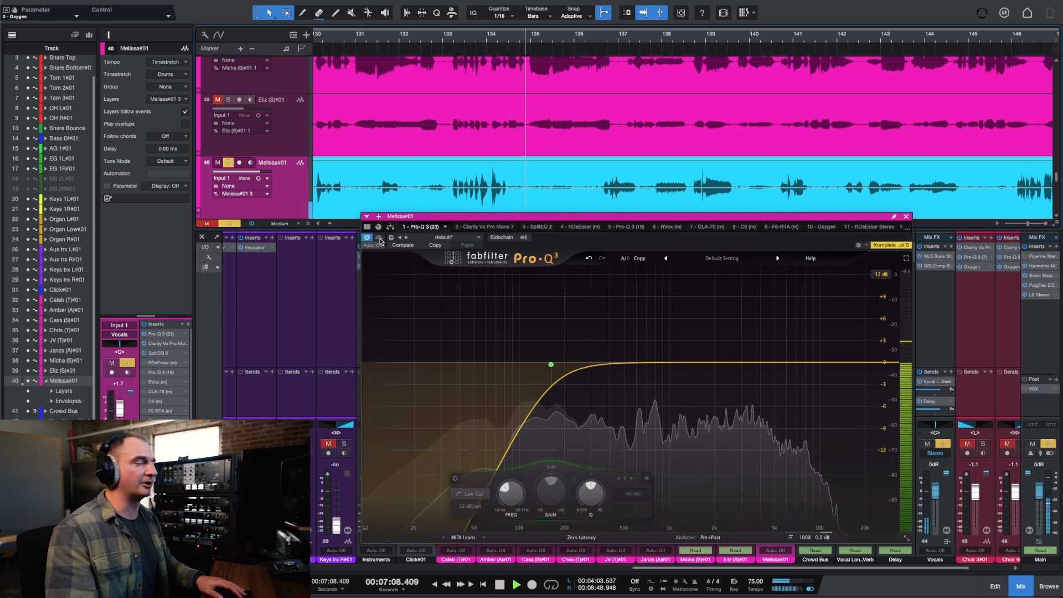
left_click(380, 239)
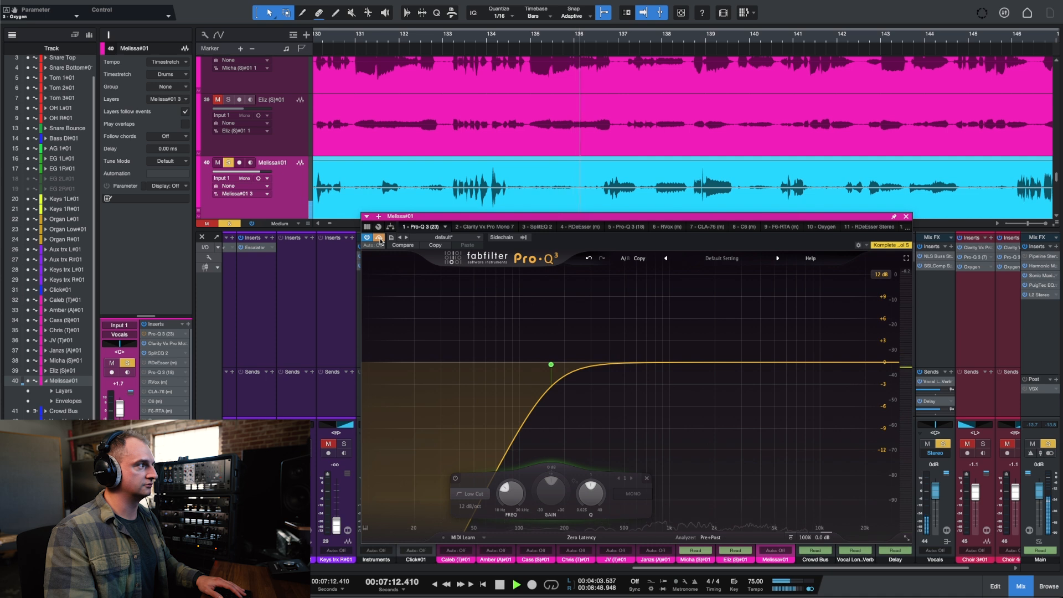
left_click(379, 239)
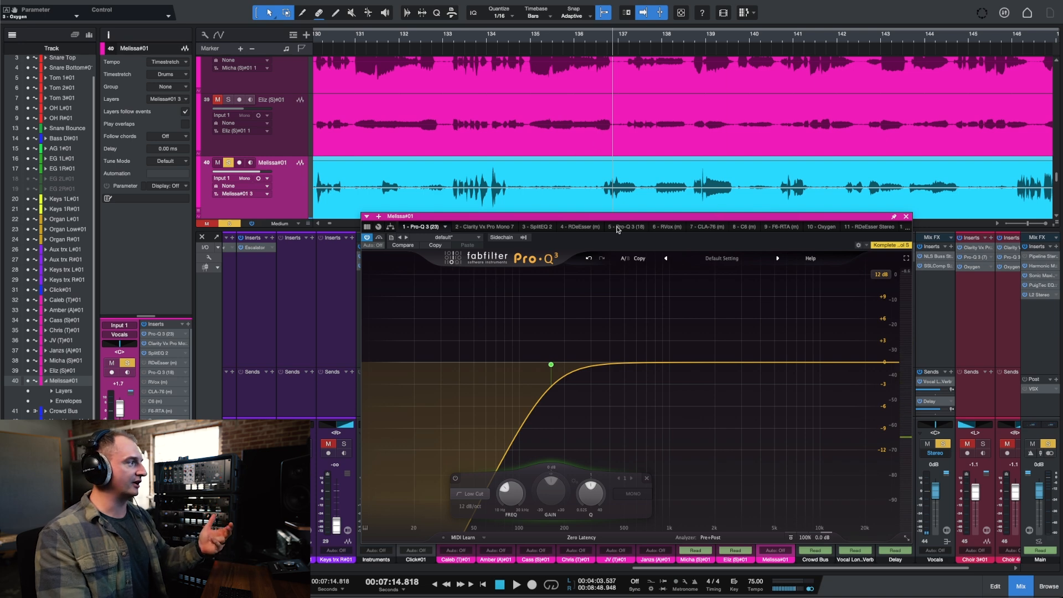
left_click(906, 217)
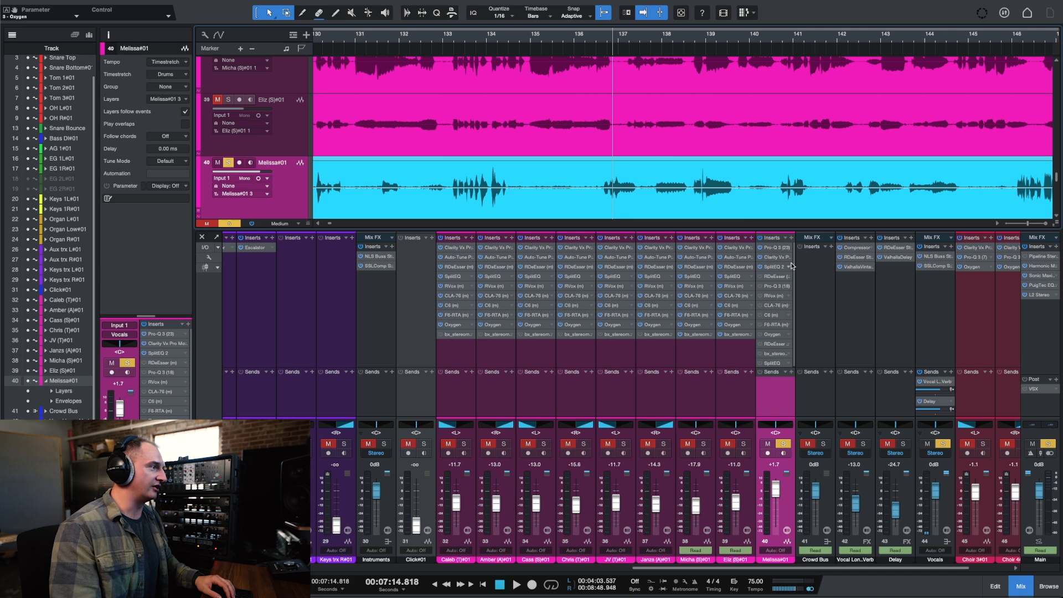
double_click(765, 250)
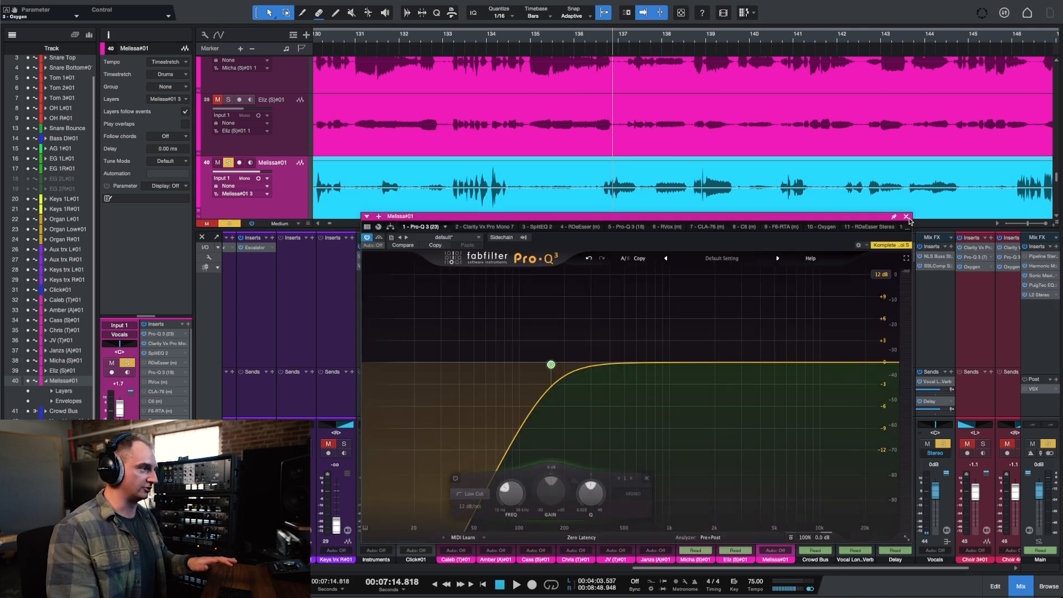
left_click(906, 216)
Open Clarity Vx Pro on the vocal channel and browse its neural network models, returning to Broad 2.
double_click(776, 257)
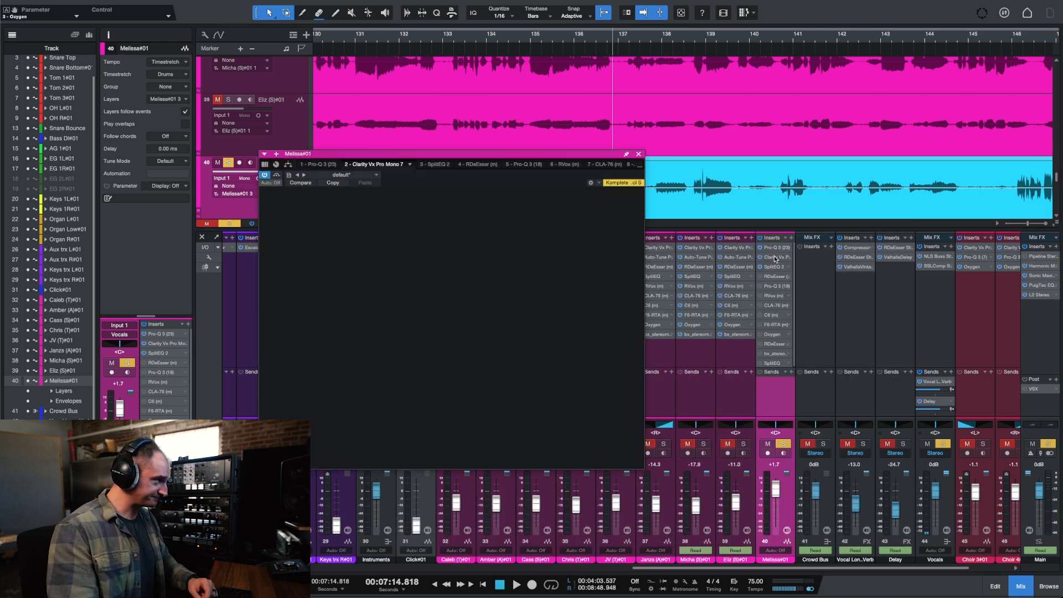
left_click_drag(581, 162, 651, 202)
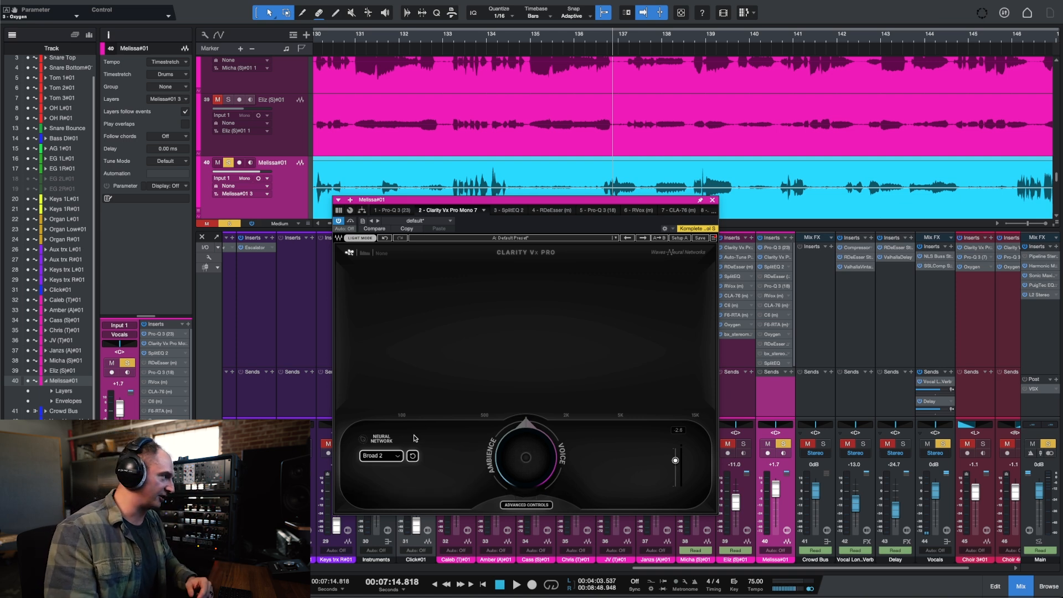
scroll(389, 459, "down", 2)
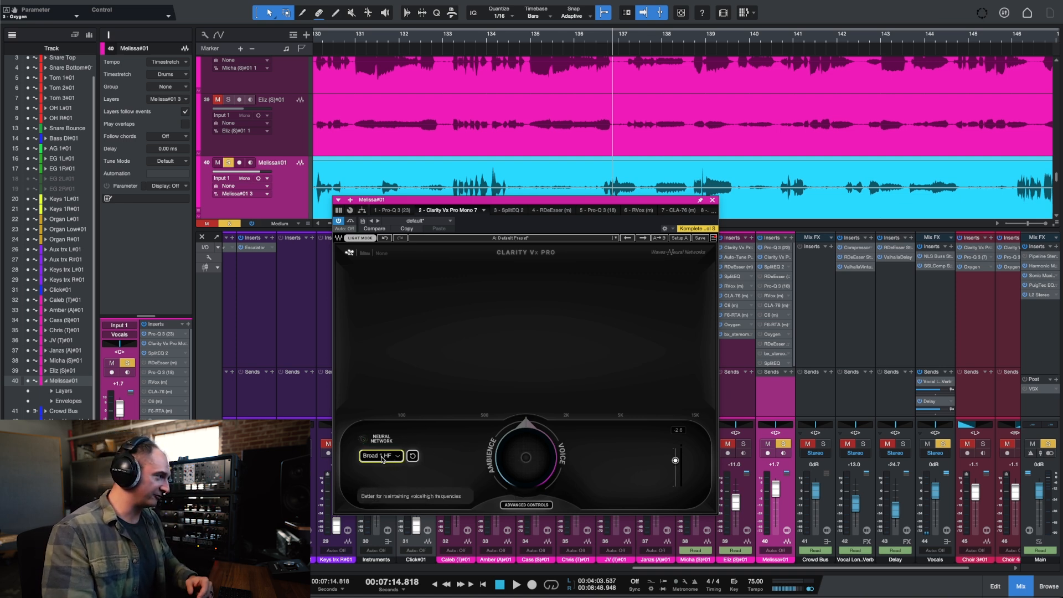
scroll(382, 457, "up", 2)
scroll(381, 458, "up", 1)
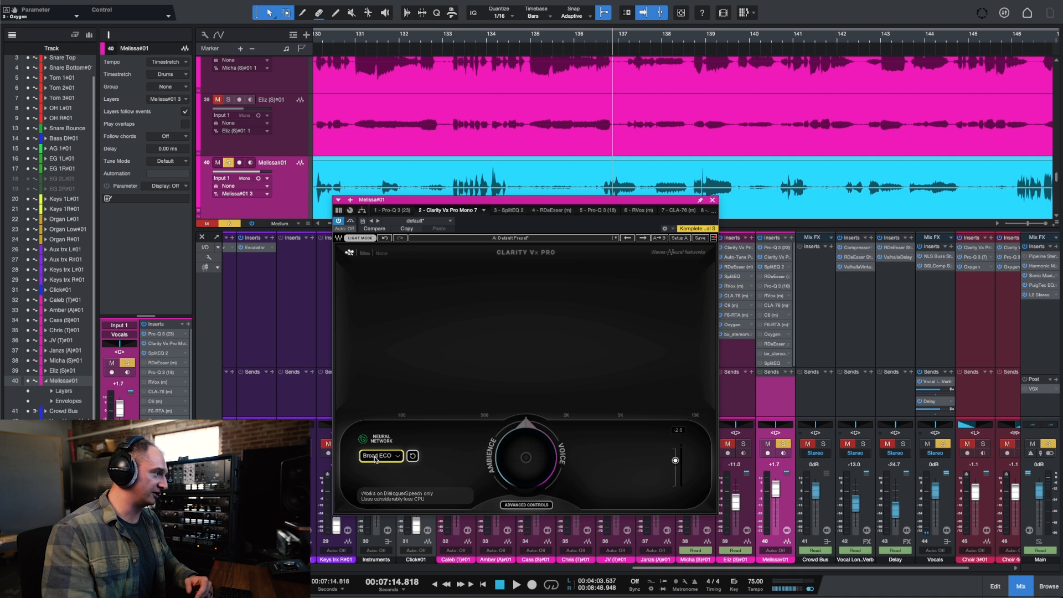
scroll(381, 460, "up", 1)
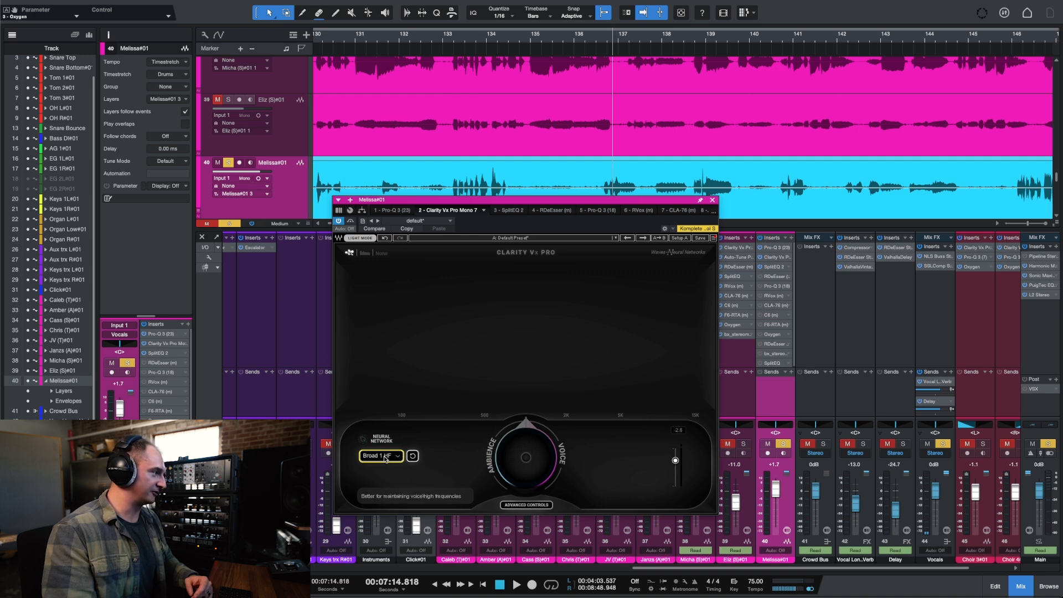
scroll(382, 459, "down", 2)
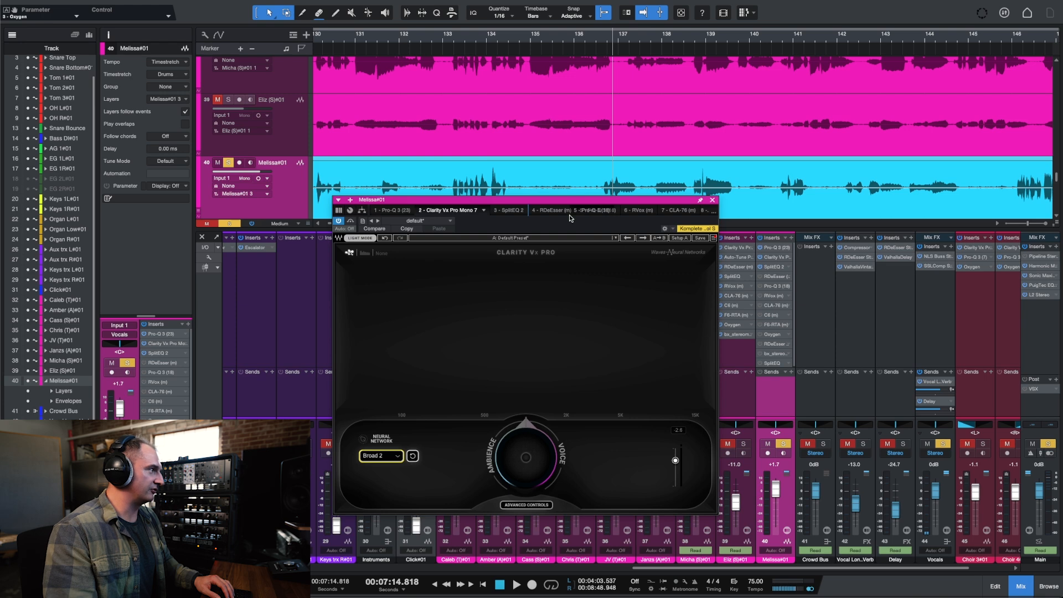
Turn the Ambience/Voice dial in Clarity Vx Pro partway toward Voice while playing the vocal from bar 134.
left_click_drag(569, 217, 519, 241)
left_click(510, 34)
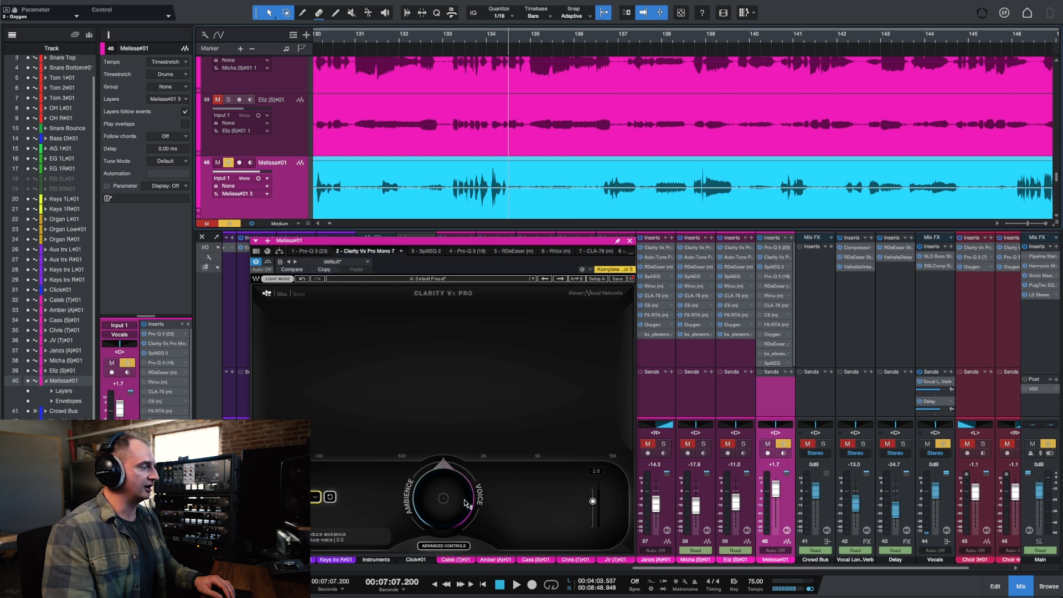
left_click_drag(515, 241, 532, 231)
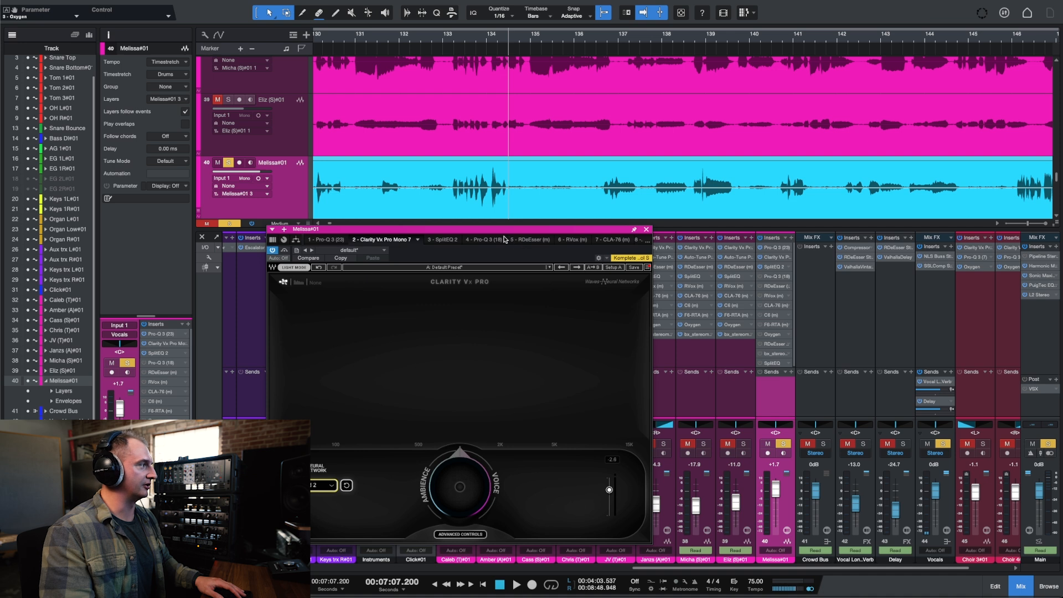
key("space")
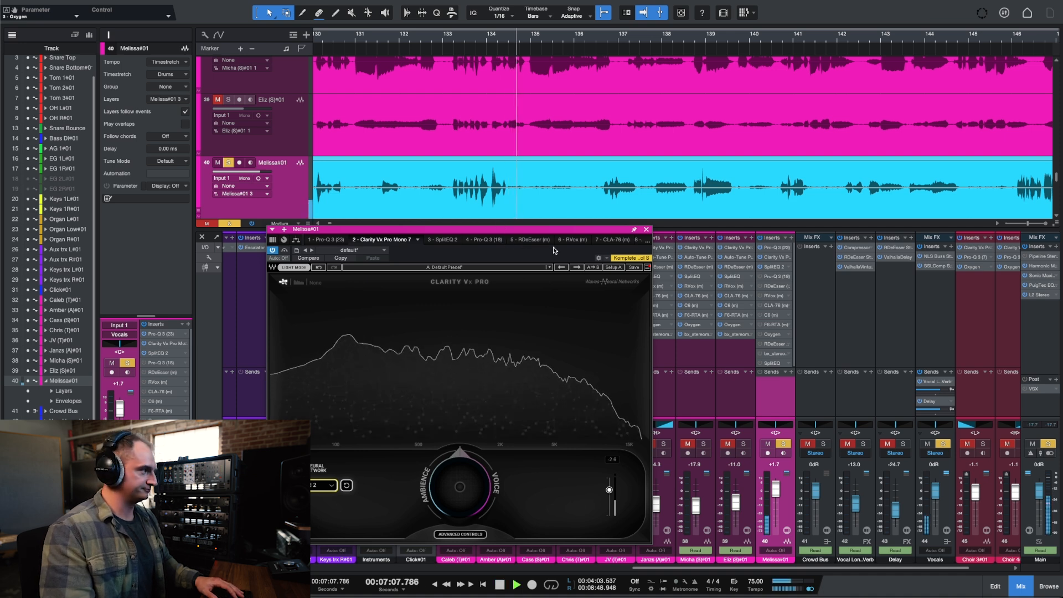
mouse_move(446, 498)
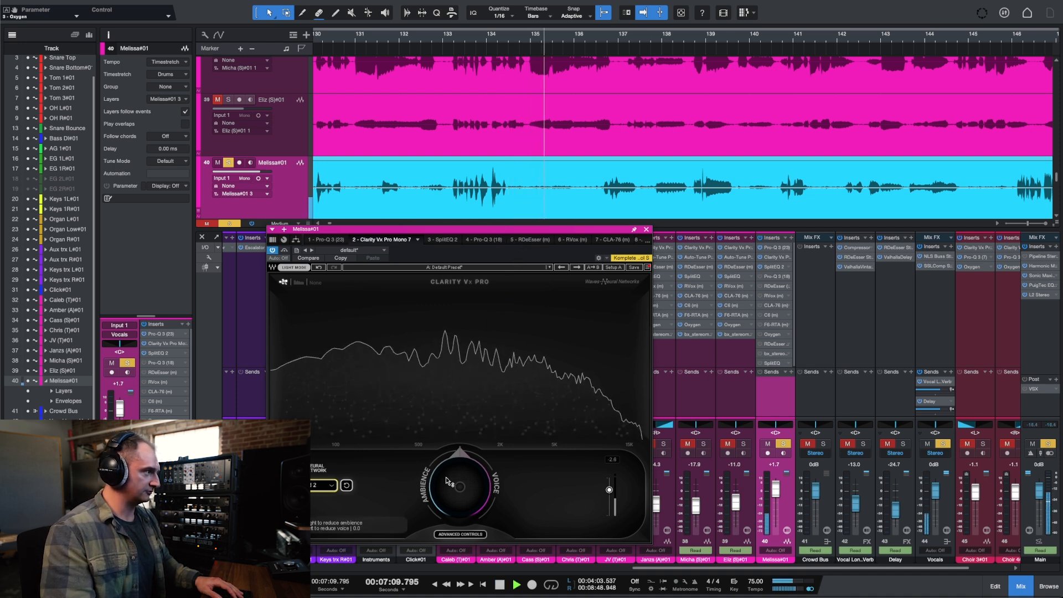
left_click_drag(442, 500, 441, 469)
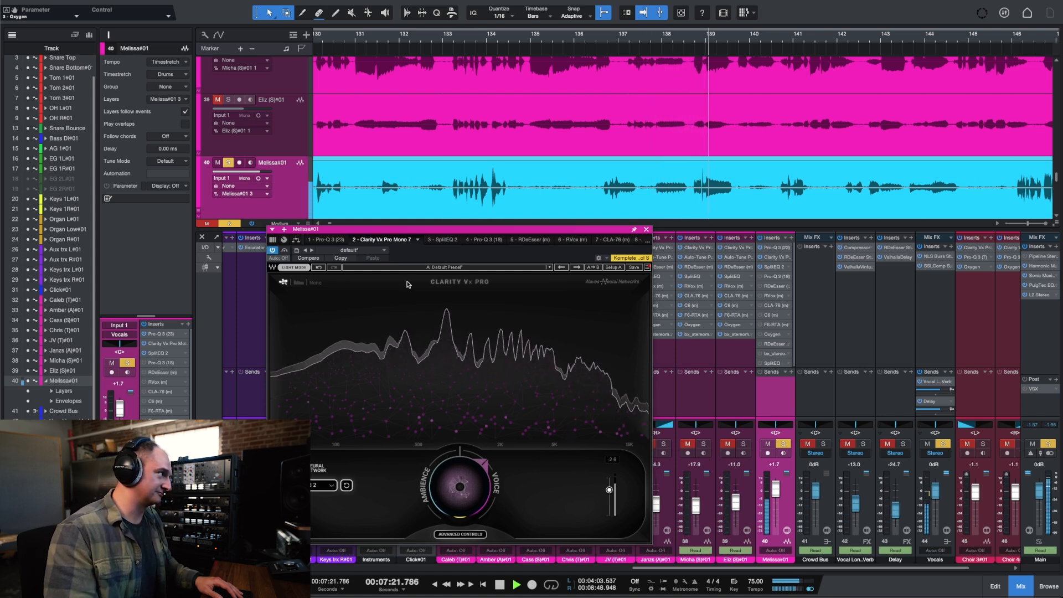
Compare the playing vocal with Clarity Vx Pro bypassed and active, and stop playback.
left_click(284, 251)
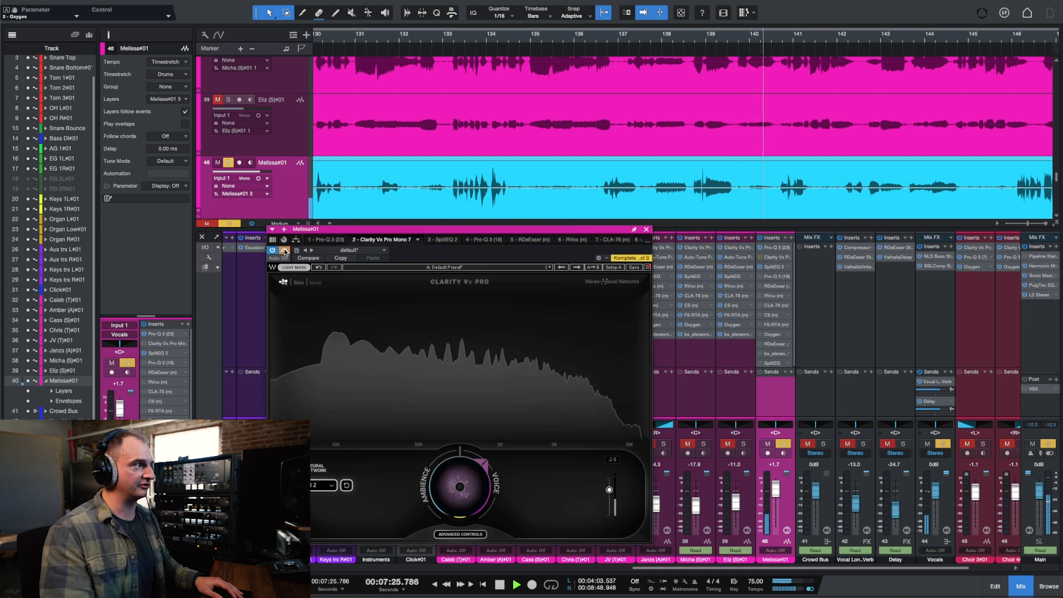
left_click(284, 251)
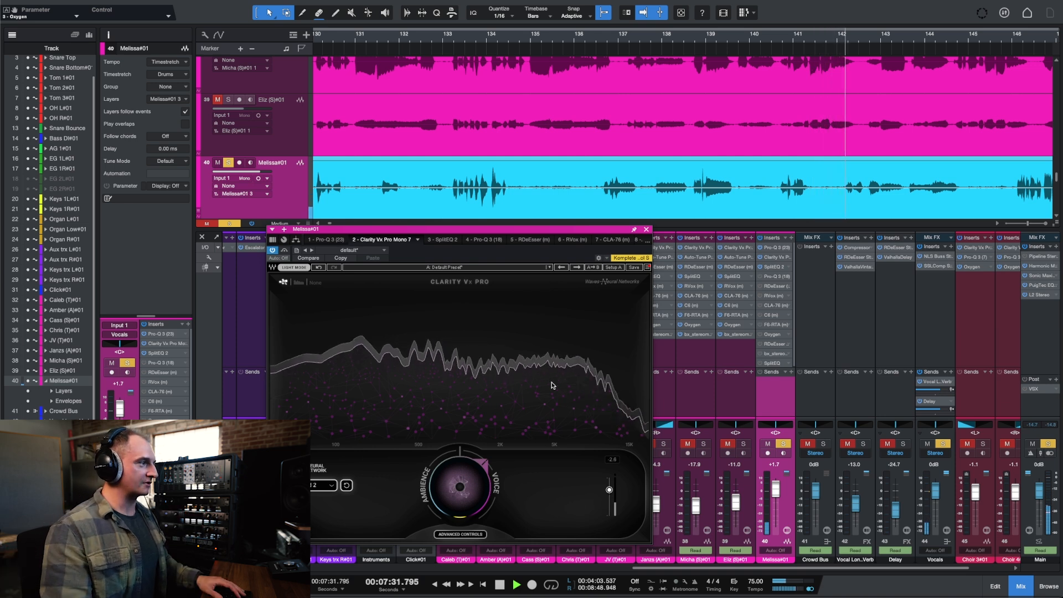
key("space")
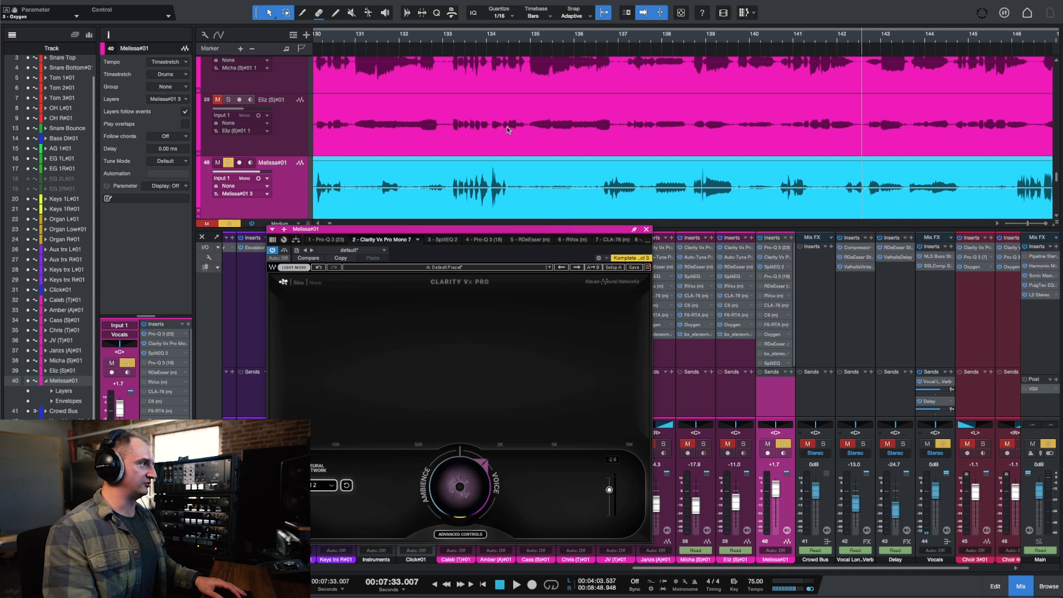
Audition the vocal from bar 134 with the Ambience/Voice dial at -100, and return the dial to 34.
left_click(497, 39)
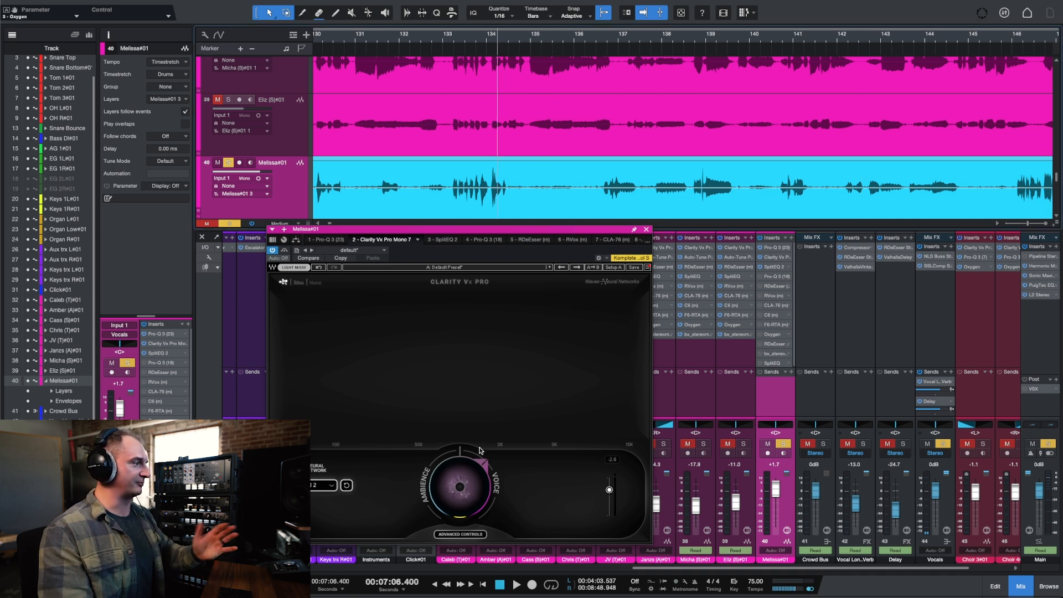
key("space")
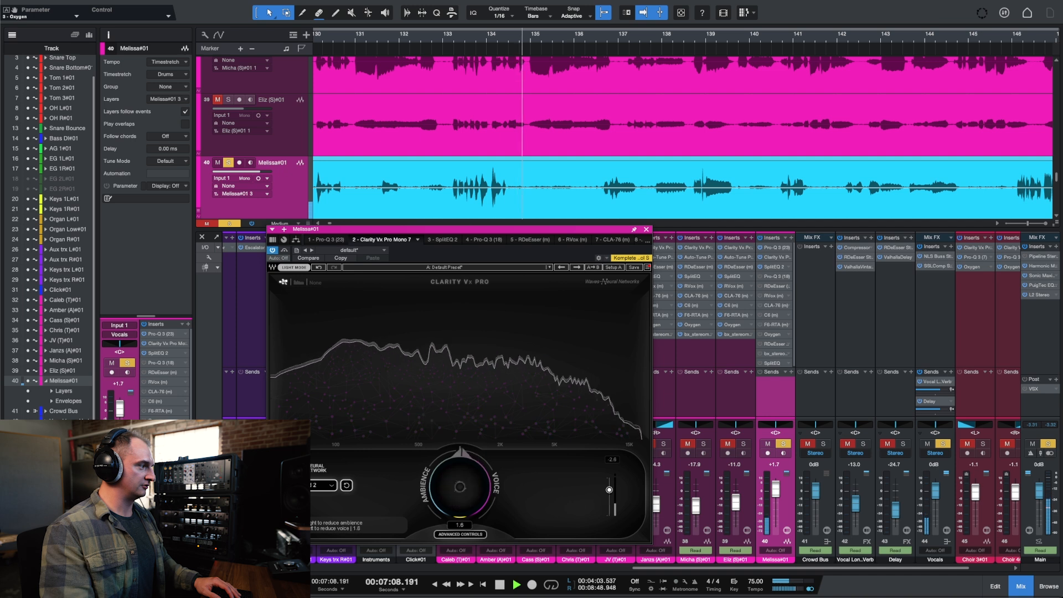
left_click_drag(451, 491, 452, 557)
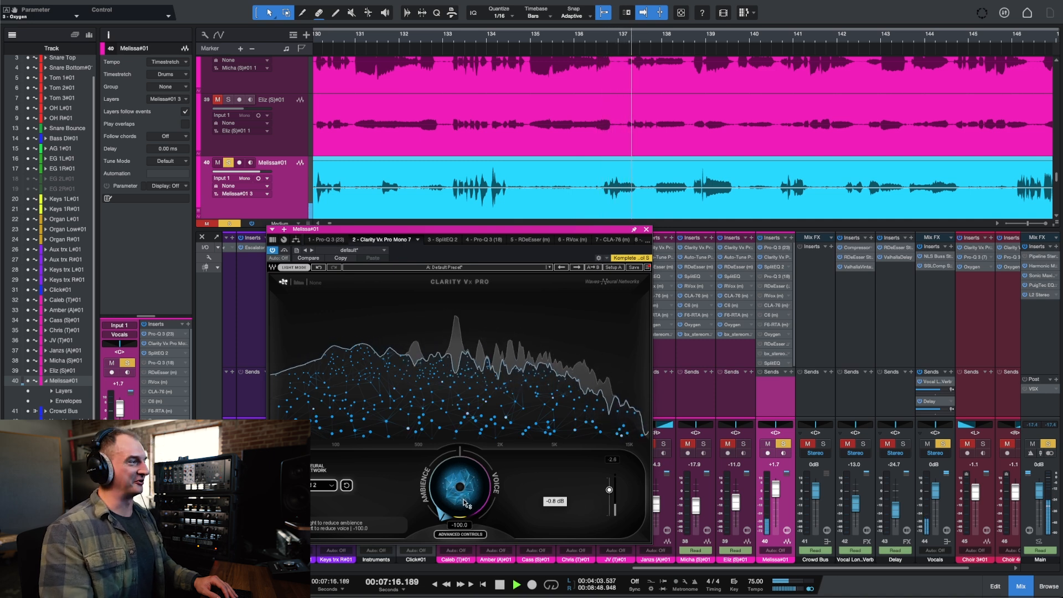
key("space")
mouse_move(456, 496)
left_mouse_down()
mouse_move(456, 441)
mouse_move(462, 482)
left_mouse_up()
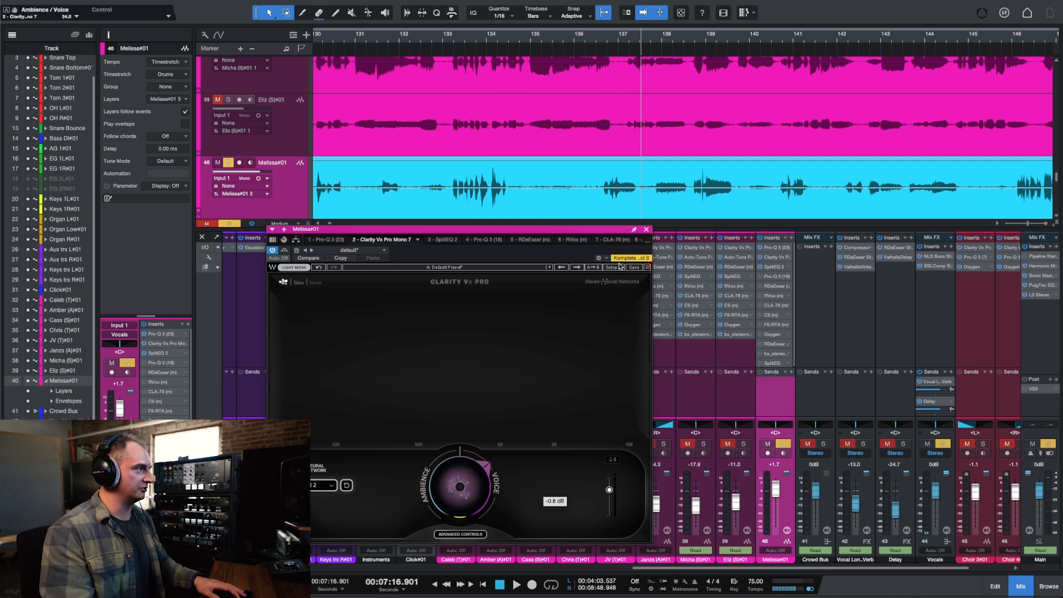
Play the vocal from before bar 136 and turn the Ambience/Voice dial fully toward Voice.
left_click(594, 40)
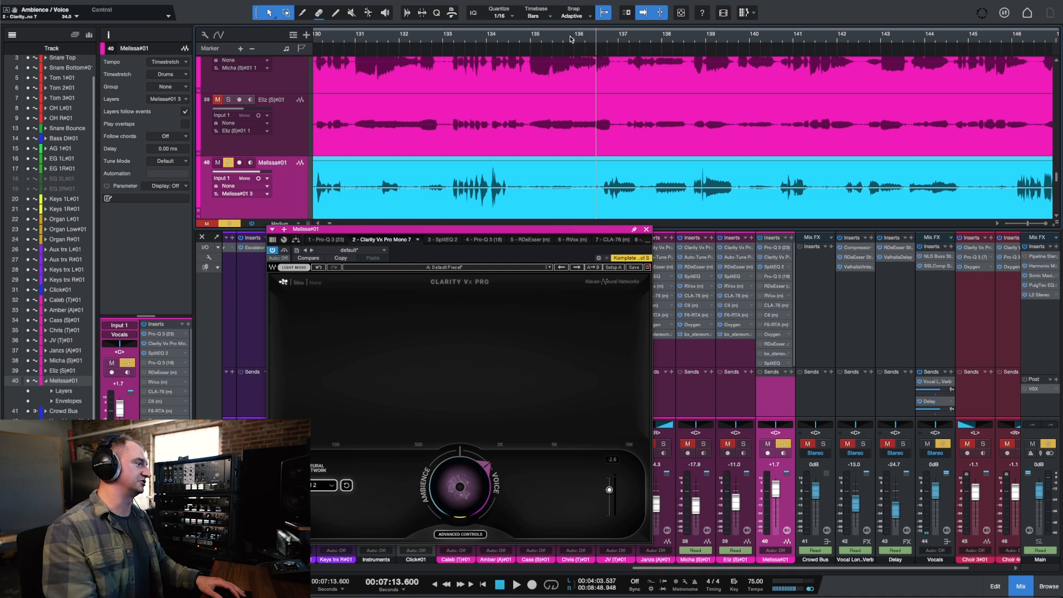
left_click(570, 38)
key("space")
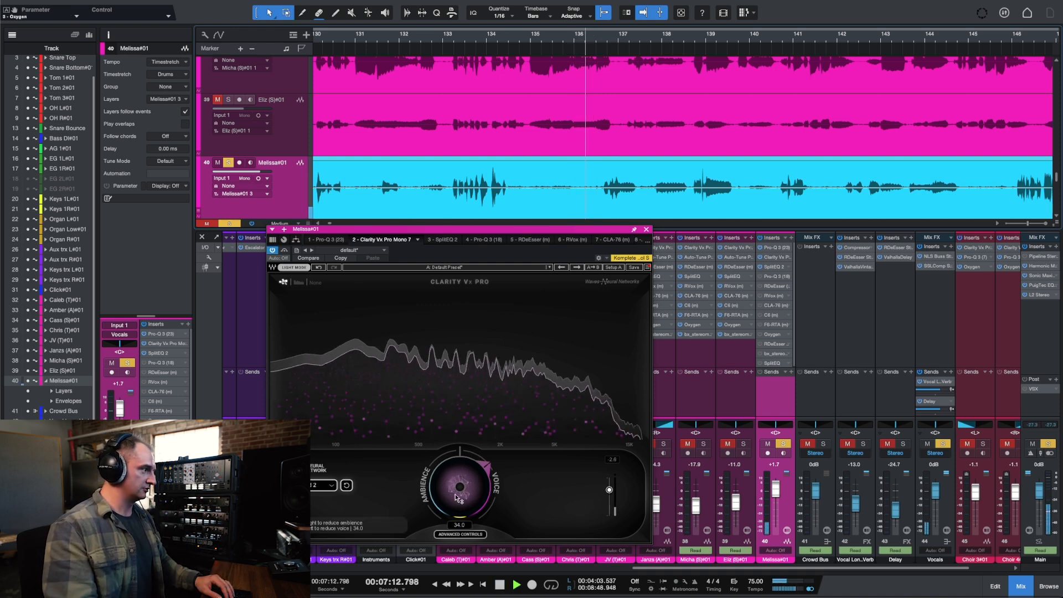
left_click_drag(456, 495, 455, 421)
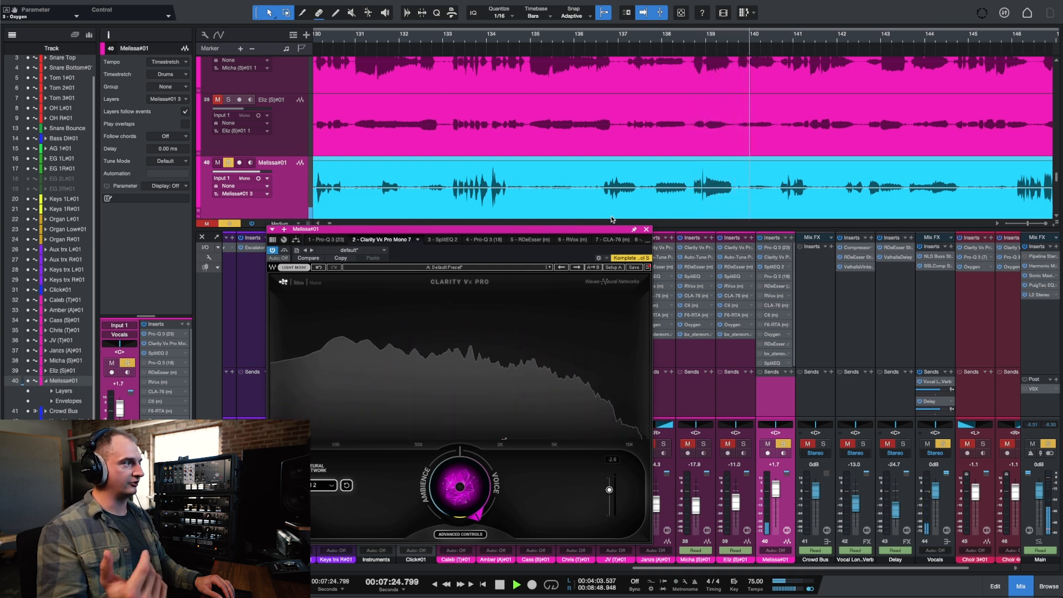
Stop playback, set the Ambience/Voice dial in Clarity Vx Pro to 28.2 and close the plug-in.
key("space")
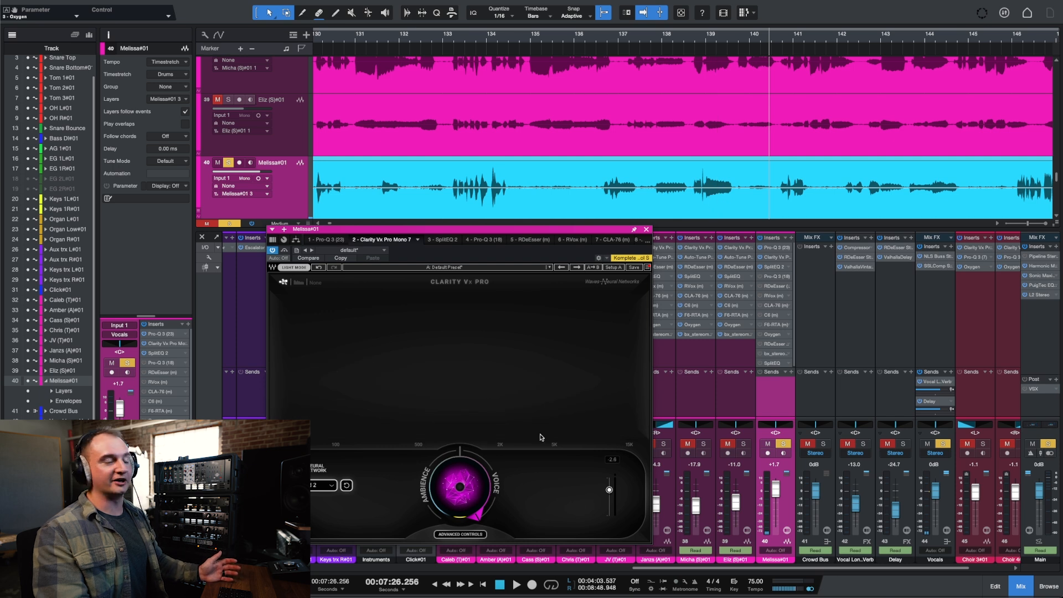
left_click_drag(462, 495, 461, 521)
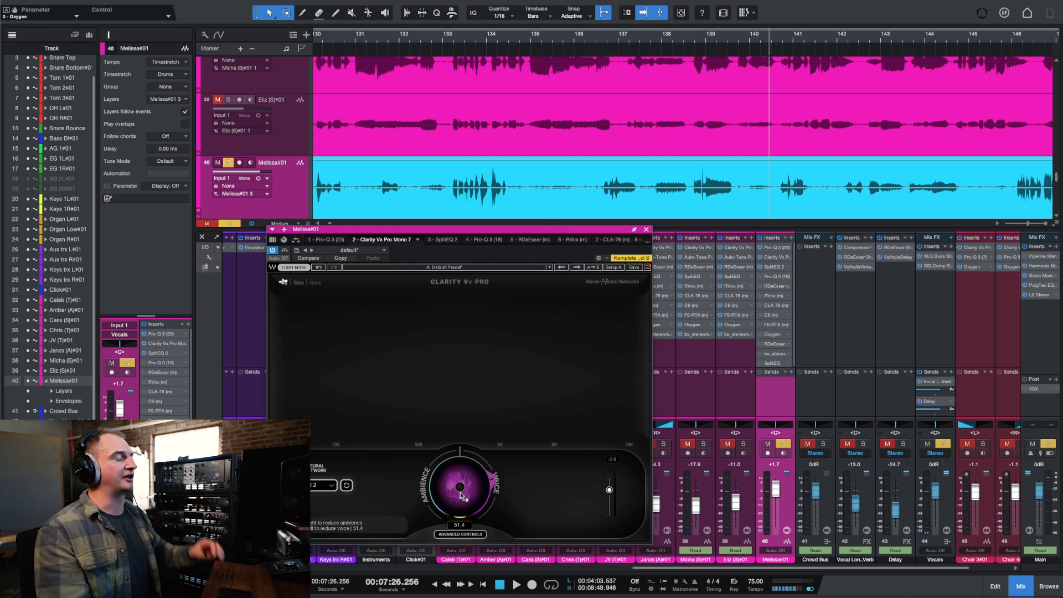
left_click_drag(451, 474, 454, 499)
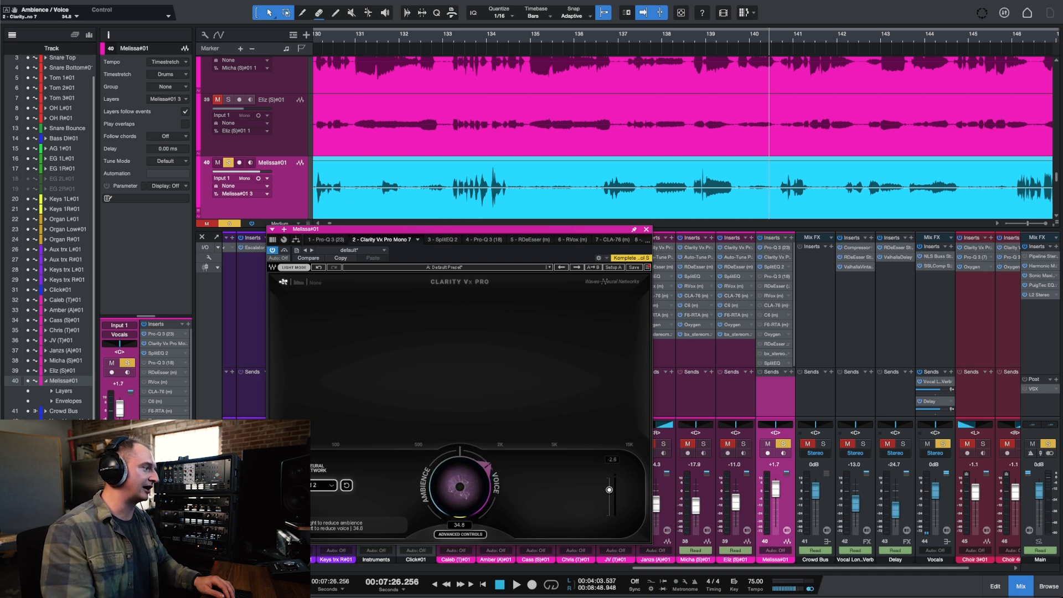
left_click_drag(478, 485, 477, 487)
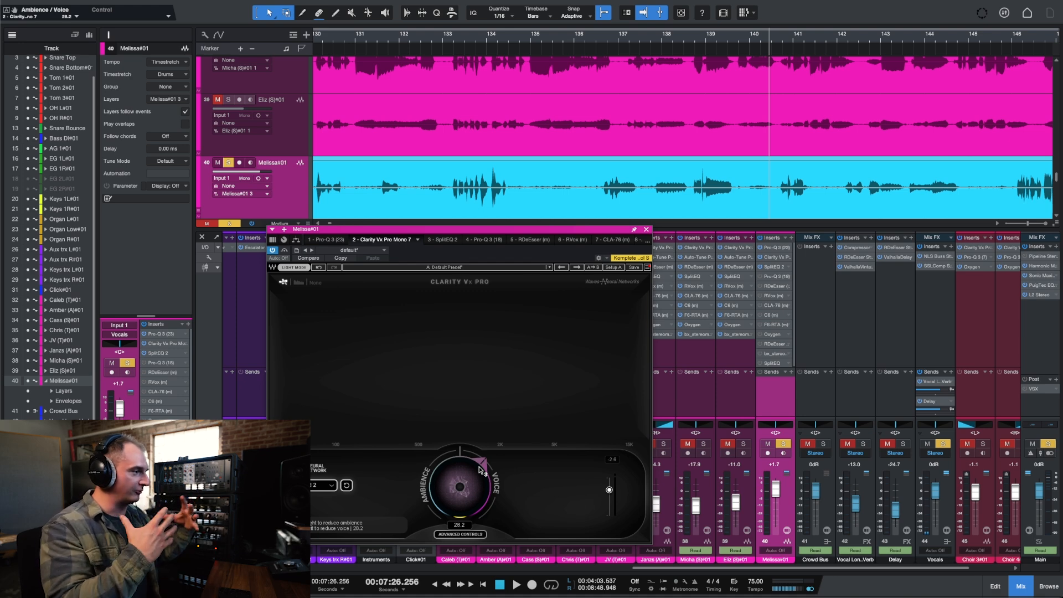
left_click(647, 229)
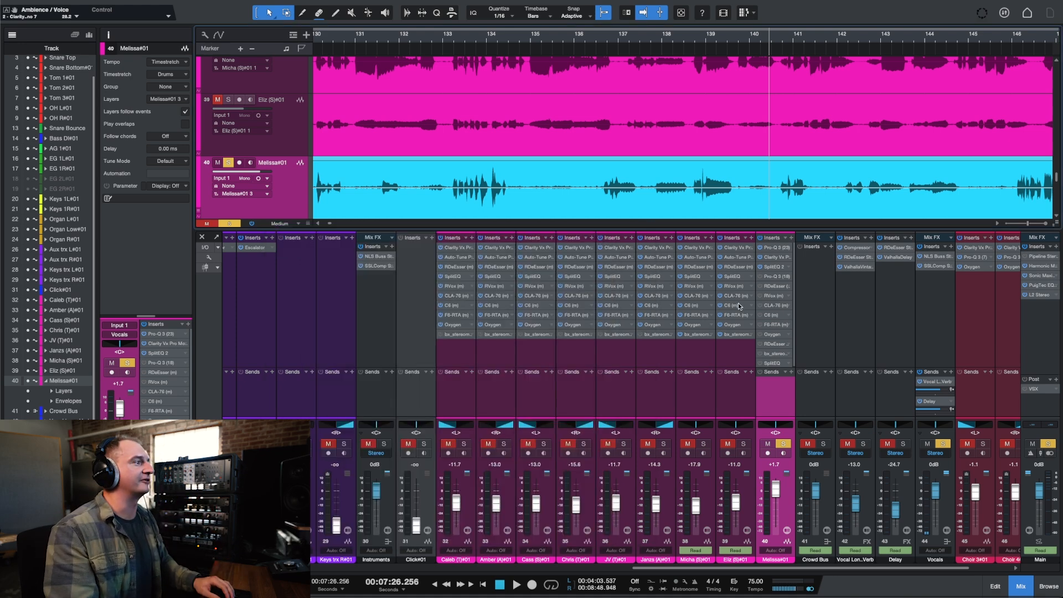
Open SplitEQ 2 on the lead vocal, nudge band 1 to 97 Hz and cut band 2's transient gain to -16.4 dB at 136 Hz.
left_click(772, 267)
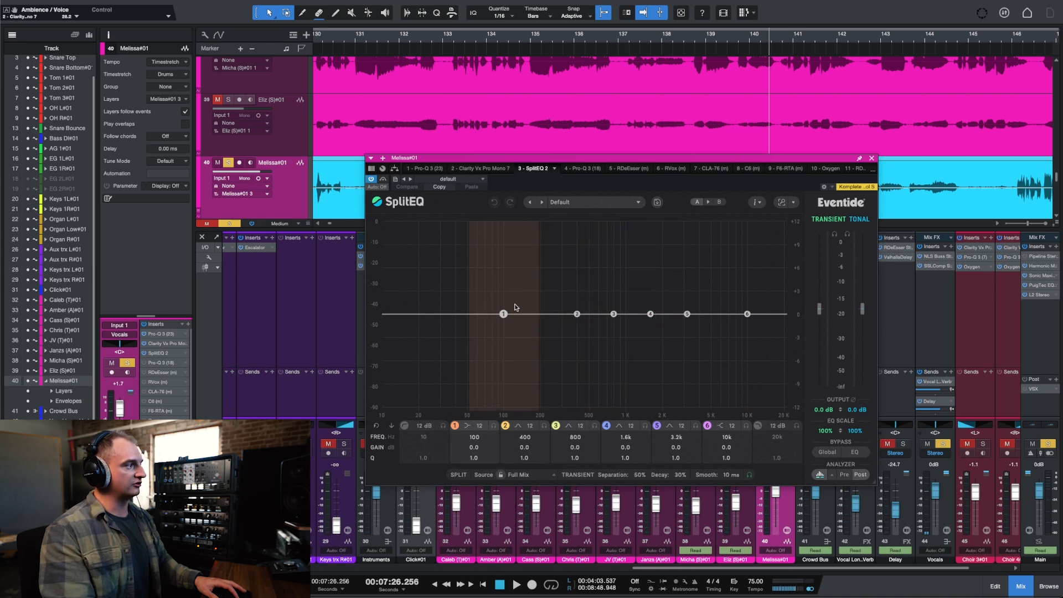
mouse_move(503, 307)
left_mouse_down()
mouse_move(505, 285)
mouse_move(499, 308)
left_mouse_up()
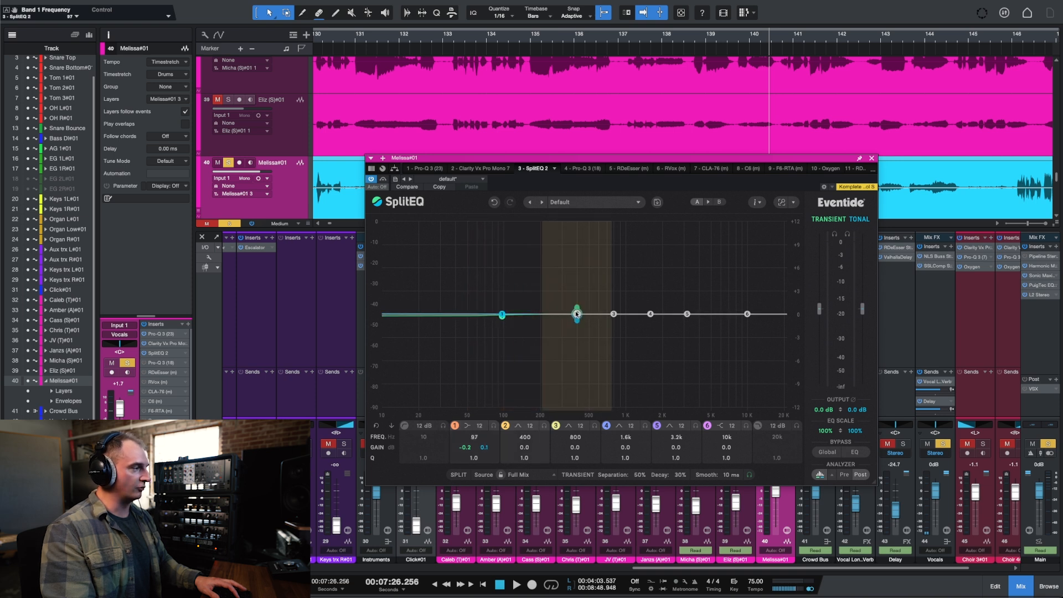
left_click_drag(577, 314, 538, 311)
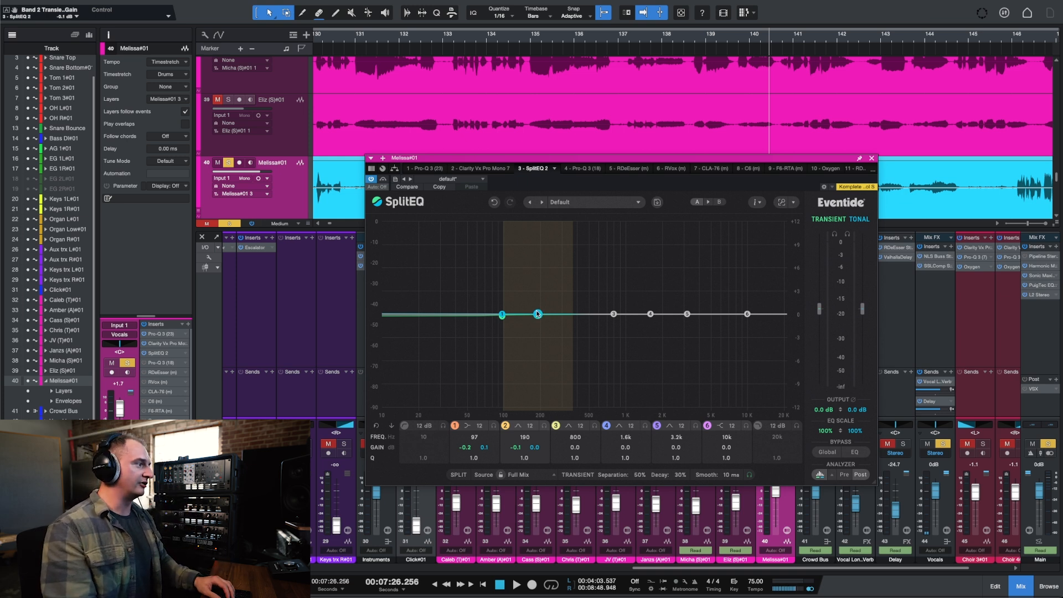
left_click_drag(537, 316, 523, 438)
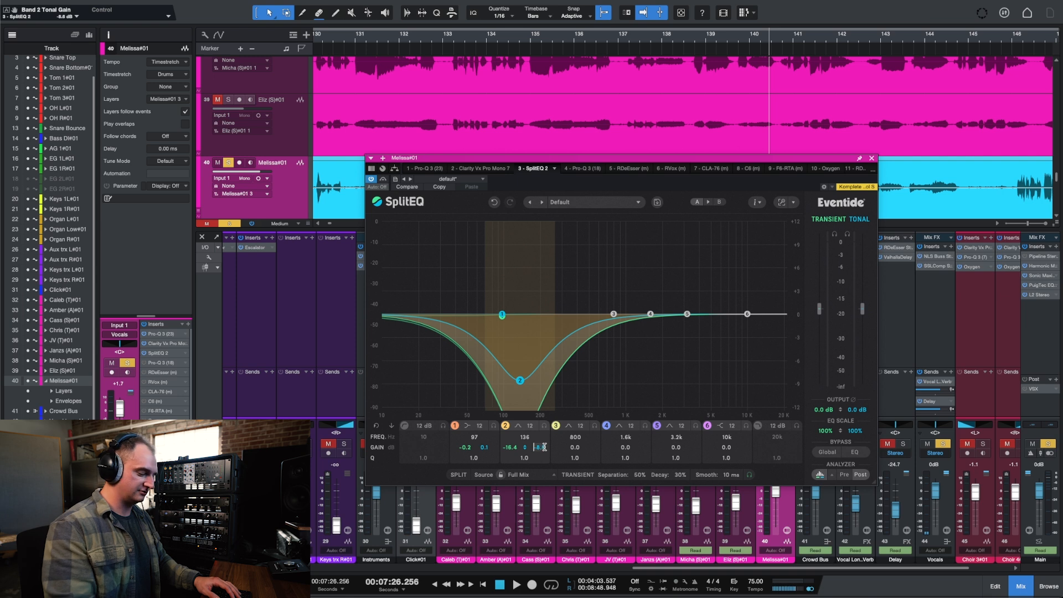
Bring band 2's tonal gain in SplitEQ 2 back to about 0 dB and set the band's frequency to 106 Hz.
double_click(543, 447)
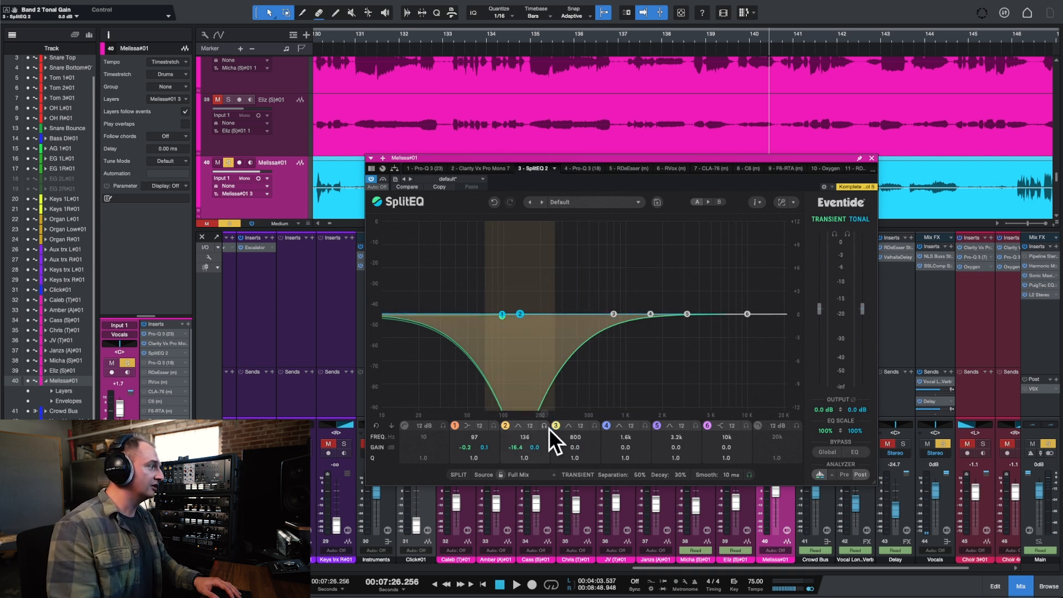
double_click(523, 449)
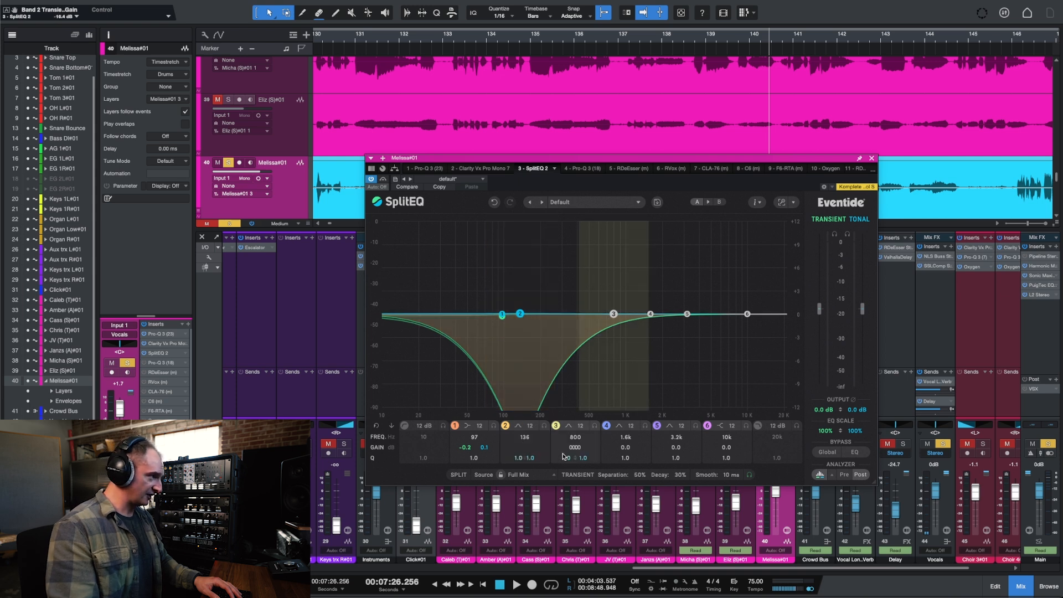
left_click(533, 364)
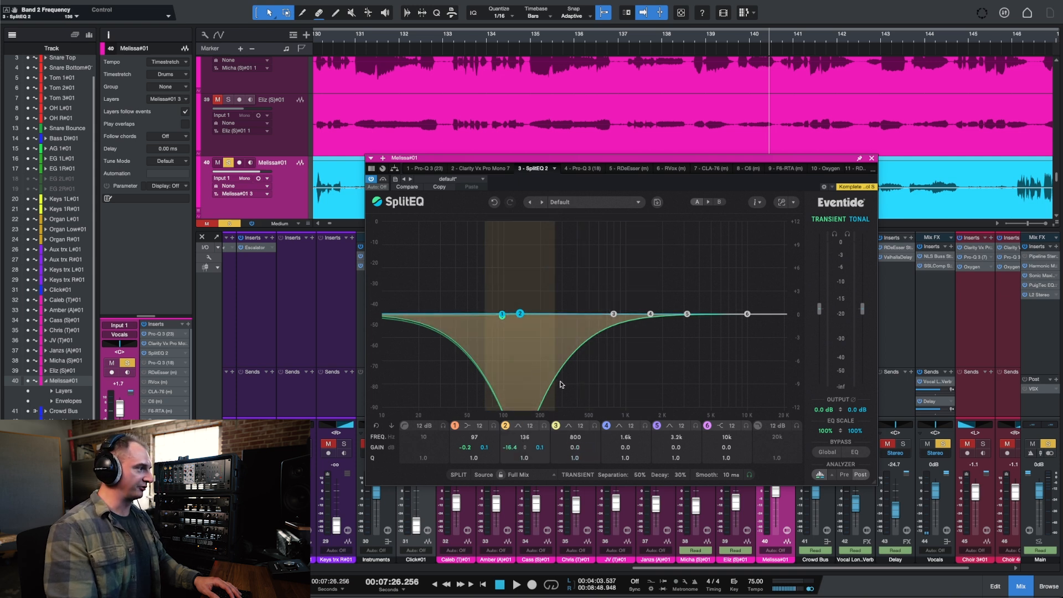
mouse_move(526, 439)
left_mouse_down()
mouse_move(525, 429)
mouse_move(522, 449)
left_mouse_up()
Move SplitEQ 2 clear of the ruler and play the vocal from the middle of bar 136 with the EQ active.
left_click_drag(763, 159, 750, 226)
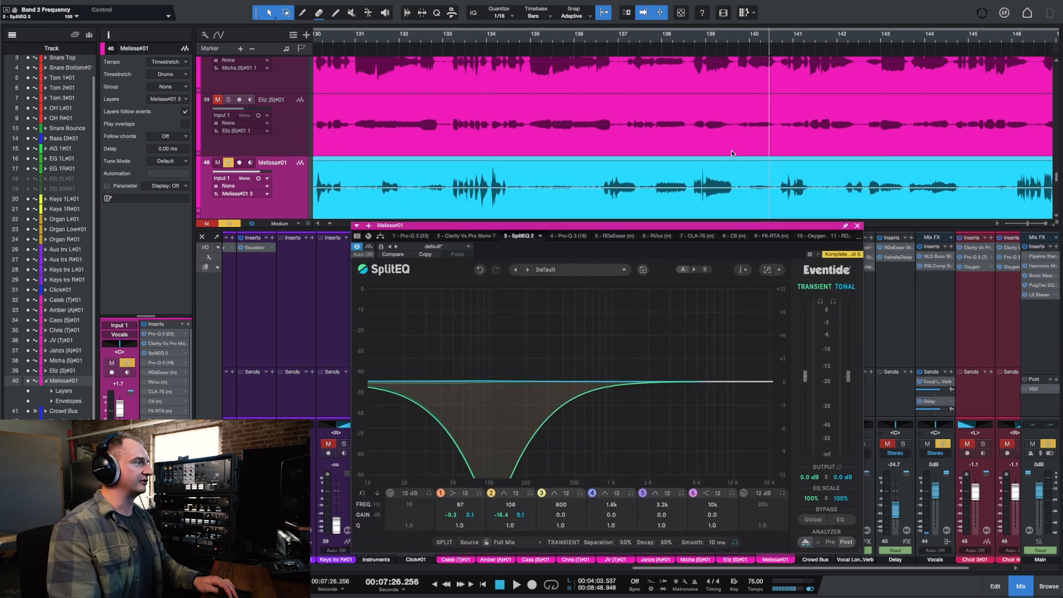
scroll(722, 126, "right", 2)
left_click(556, 37)
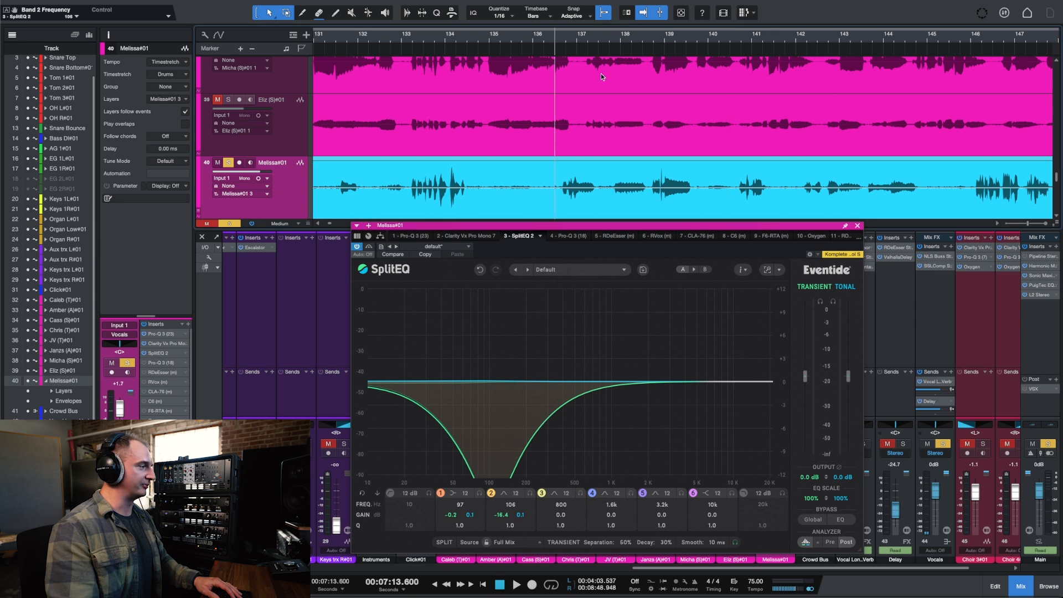
left_click_drag(633, 226, 639, 197)
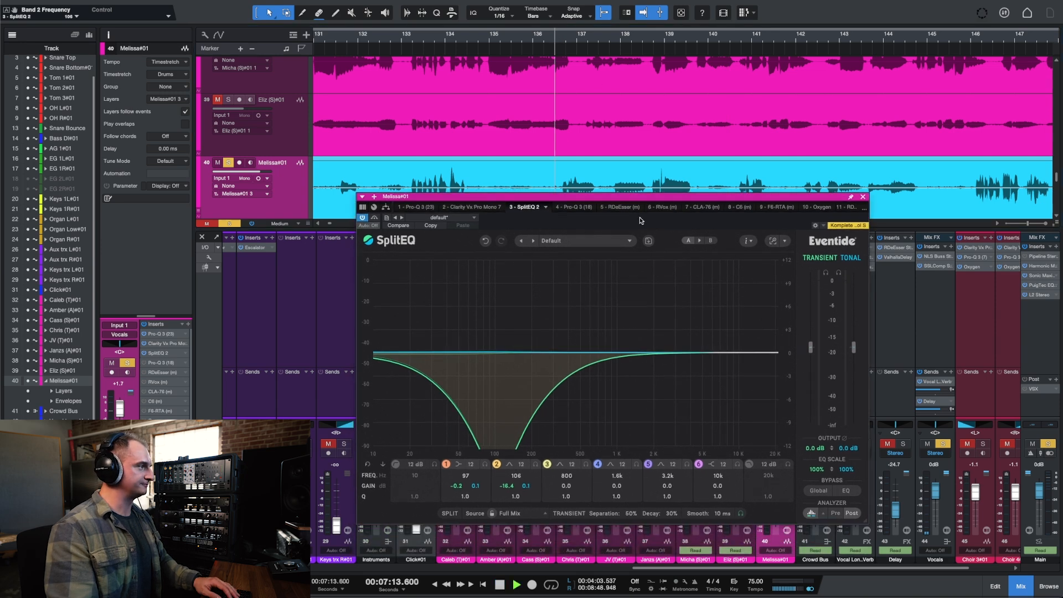
key("space")
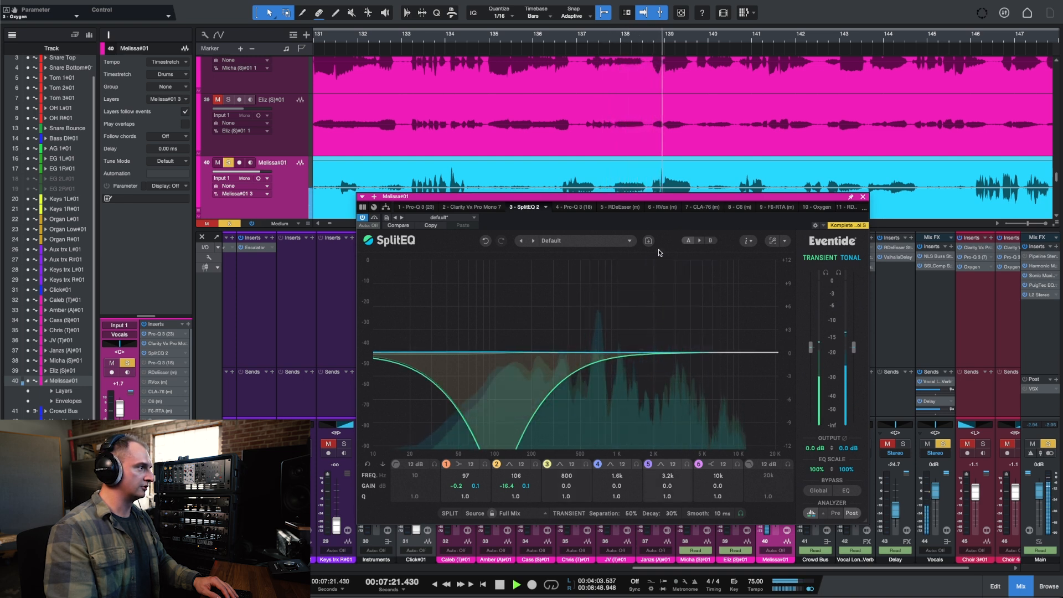
key("space")
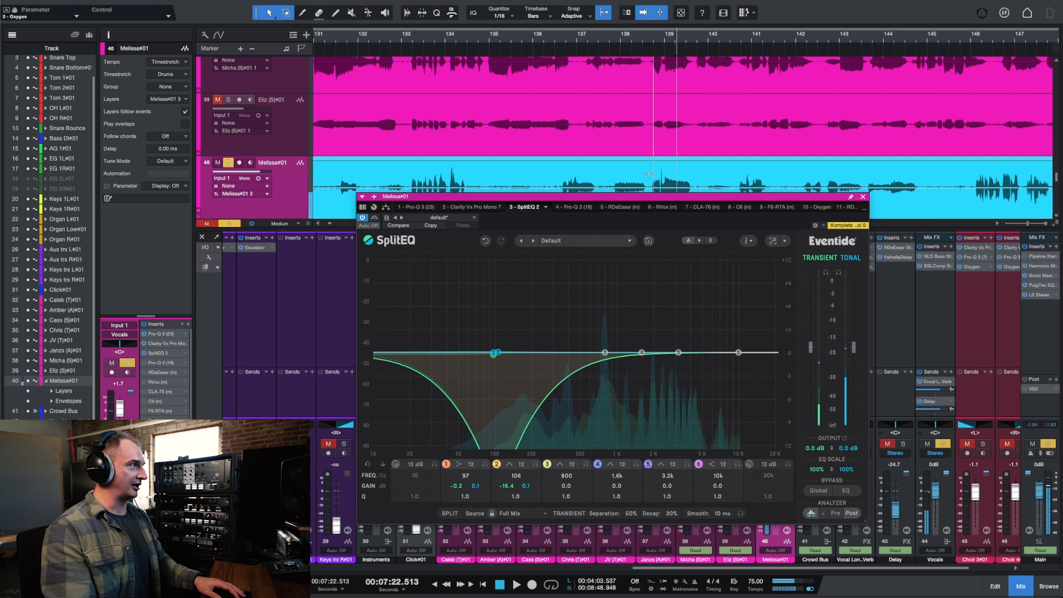
Compare the vocal passage leading into bar 139 with SplitEQ 2 bypassed and active.
left_click(660, 37)
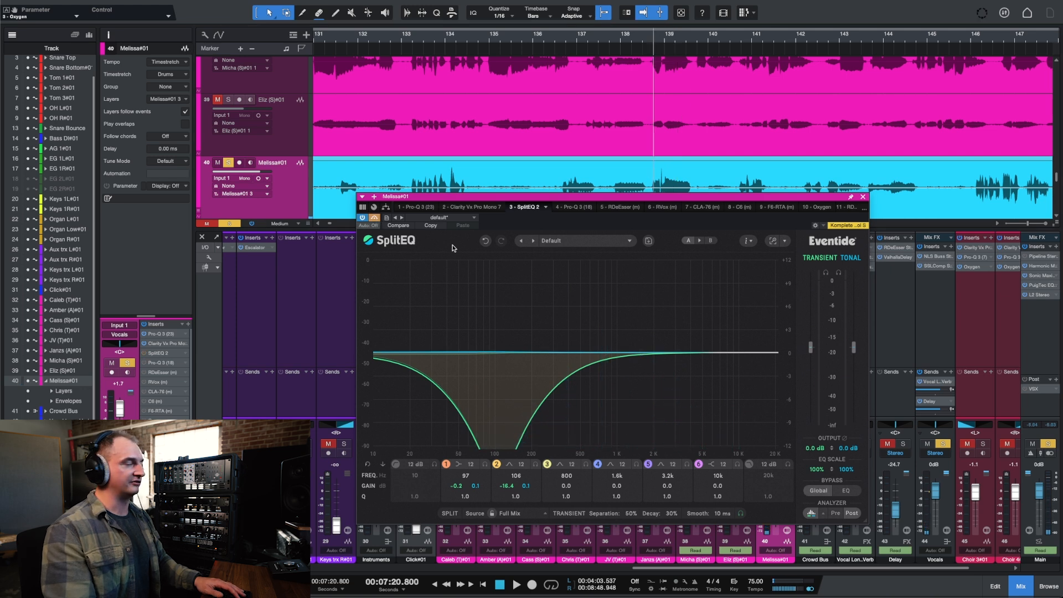
key("space")
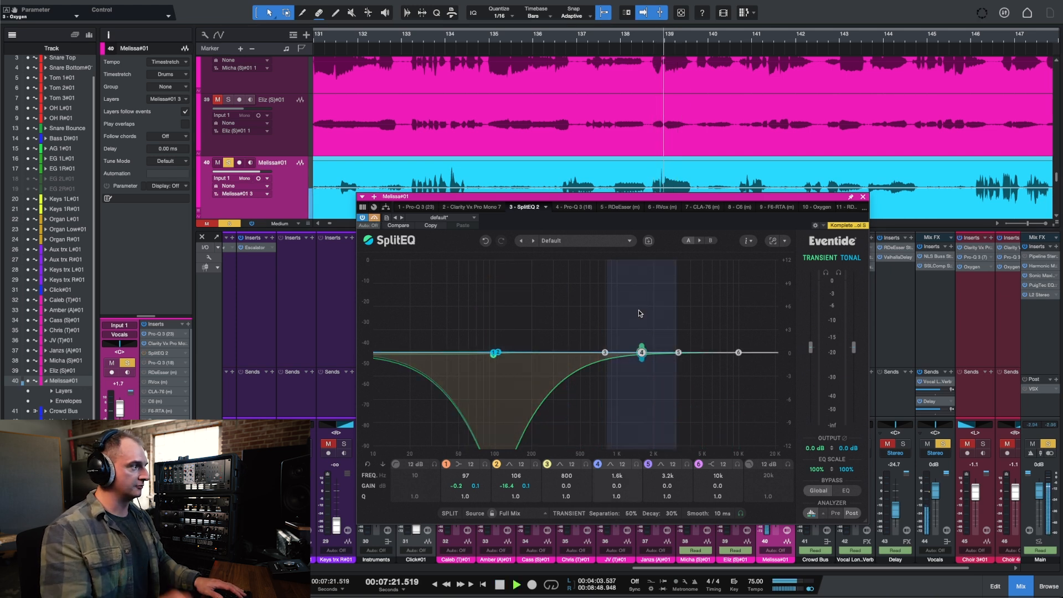
key("space")
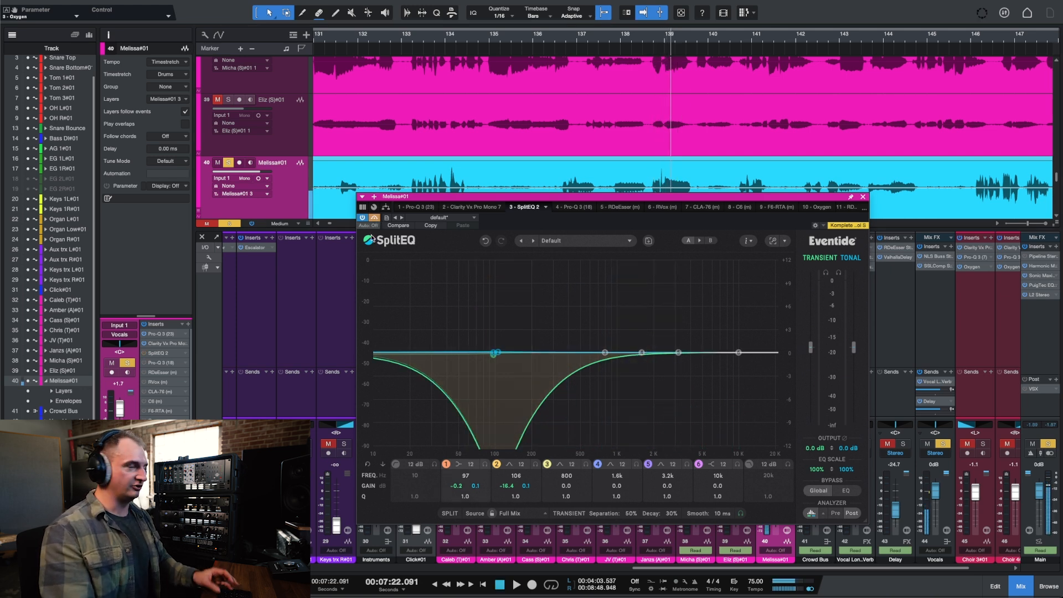
left_click(377, 219)
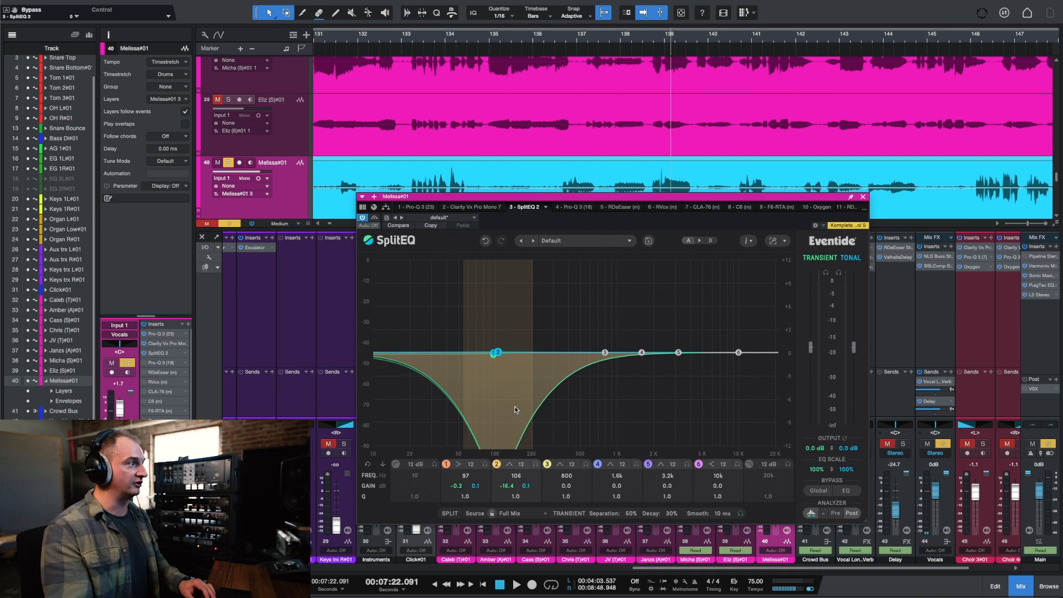
left_click(614, 40)
key("space")
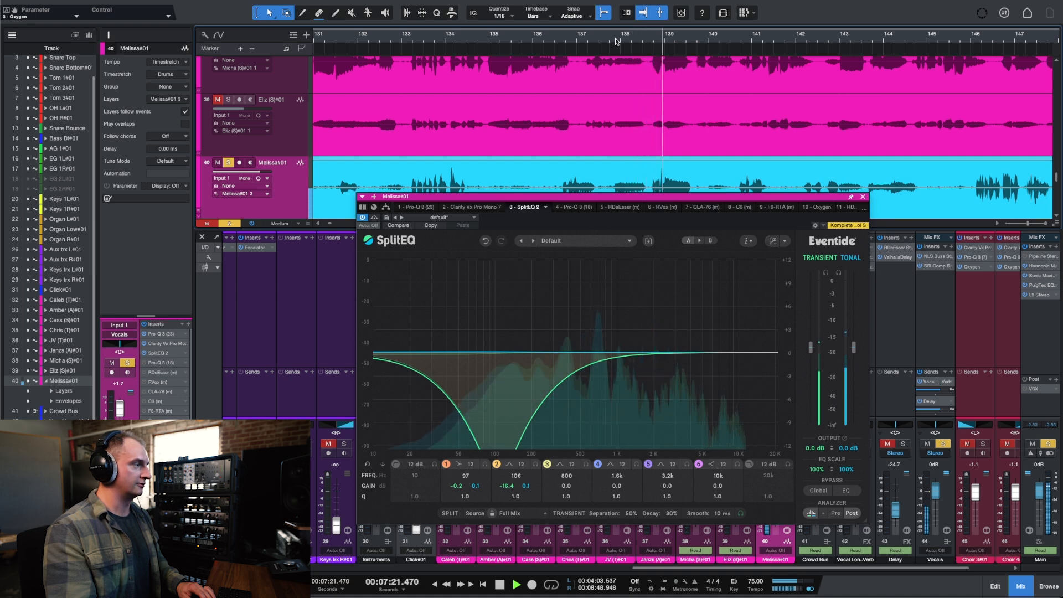
key("space")
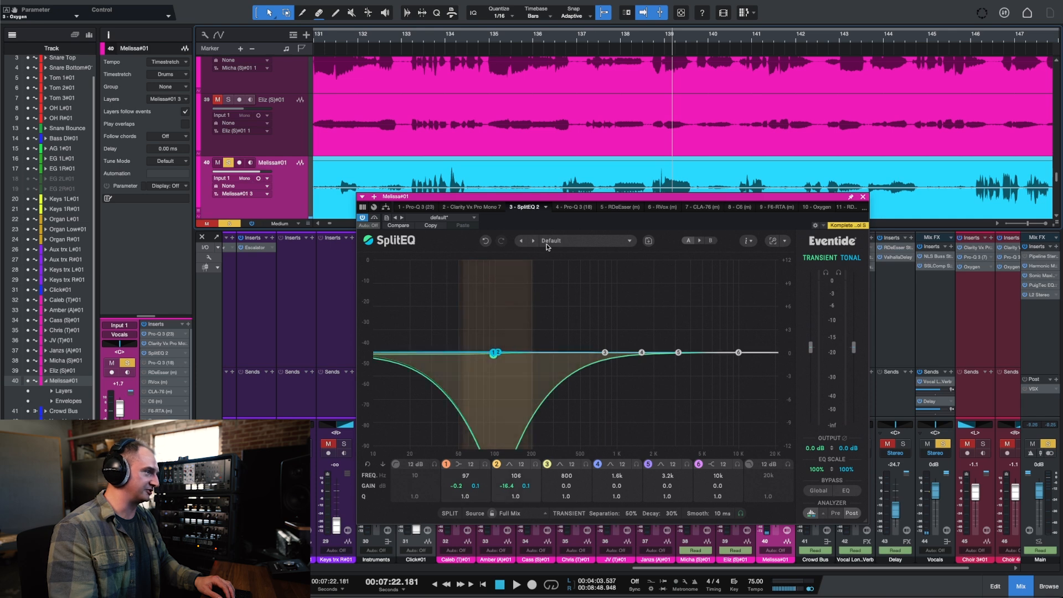
Close SplitEQ 2 and audition a longer stretch of the vocal from bar 134.
left_click(863, 197)
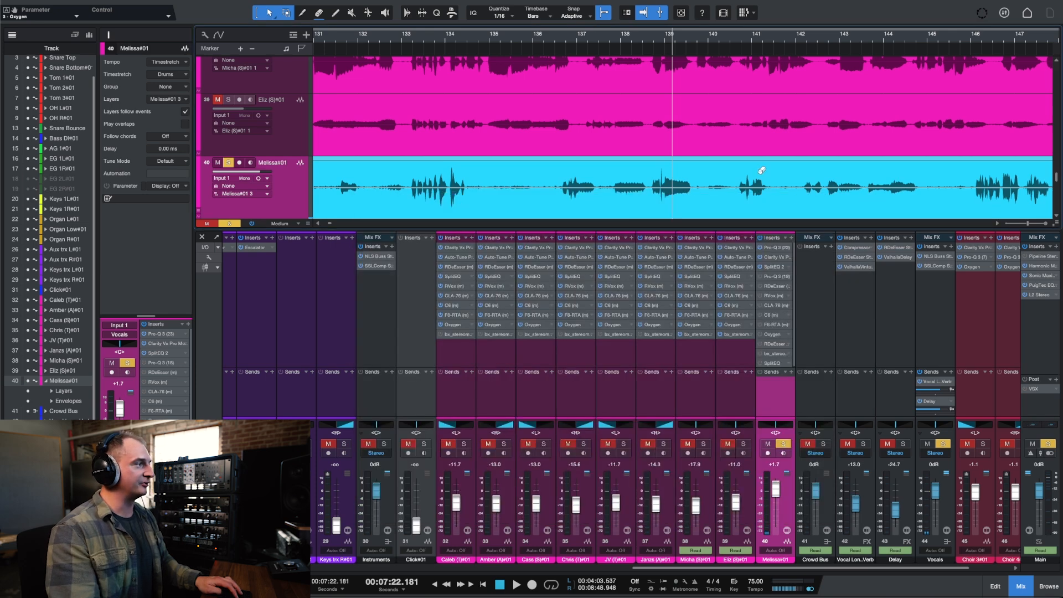
scroll(762, 171, "down", 5)
scroll(773, 195, "up", 2)
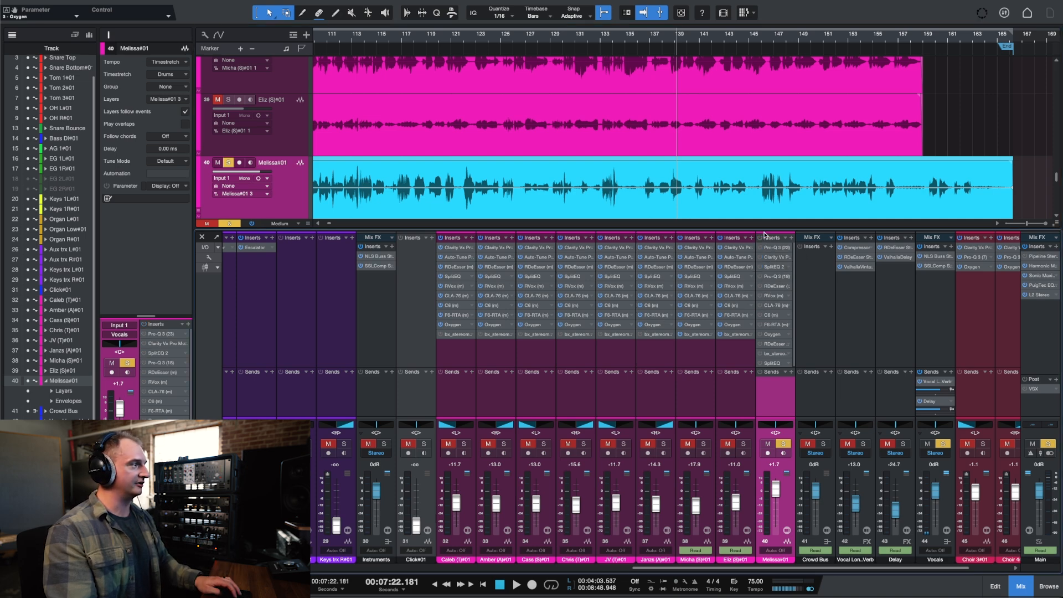
scroll(633, 135, "up", 3)
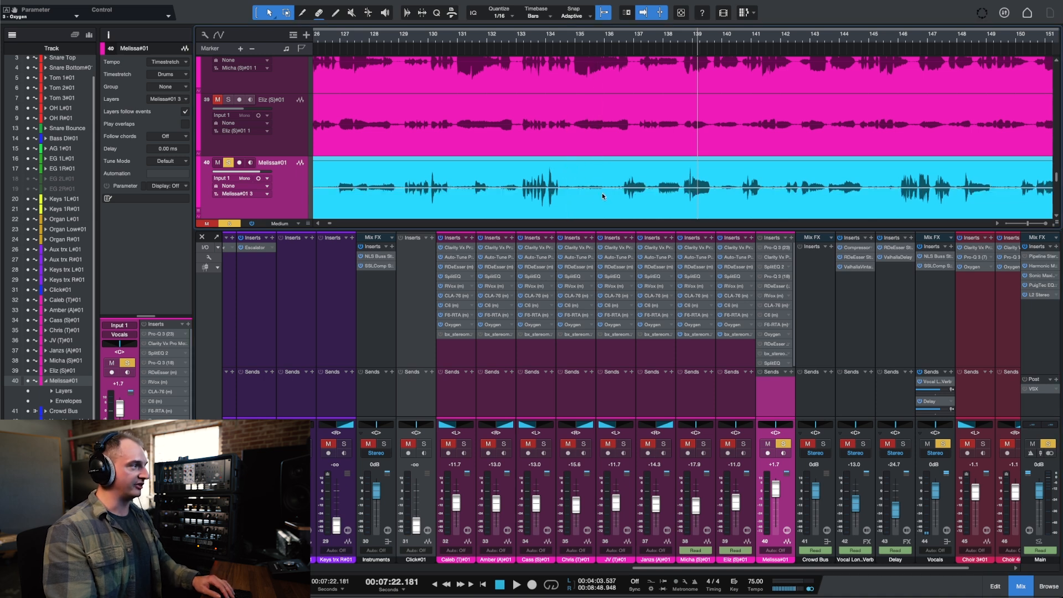
left_click(558, 35)
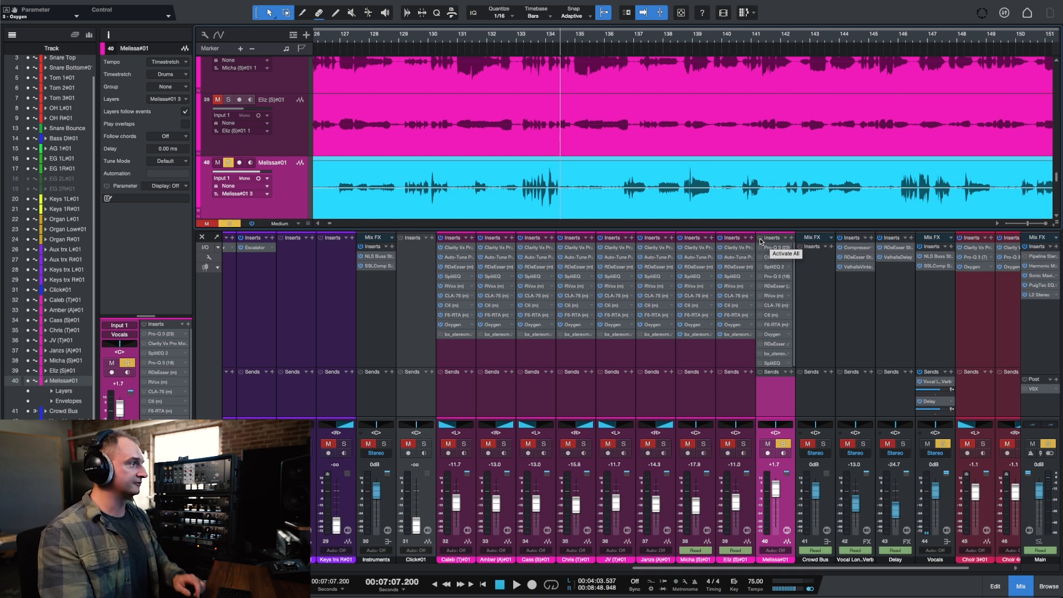
key("space")
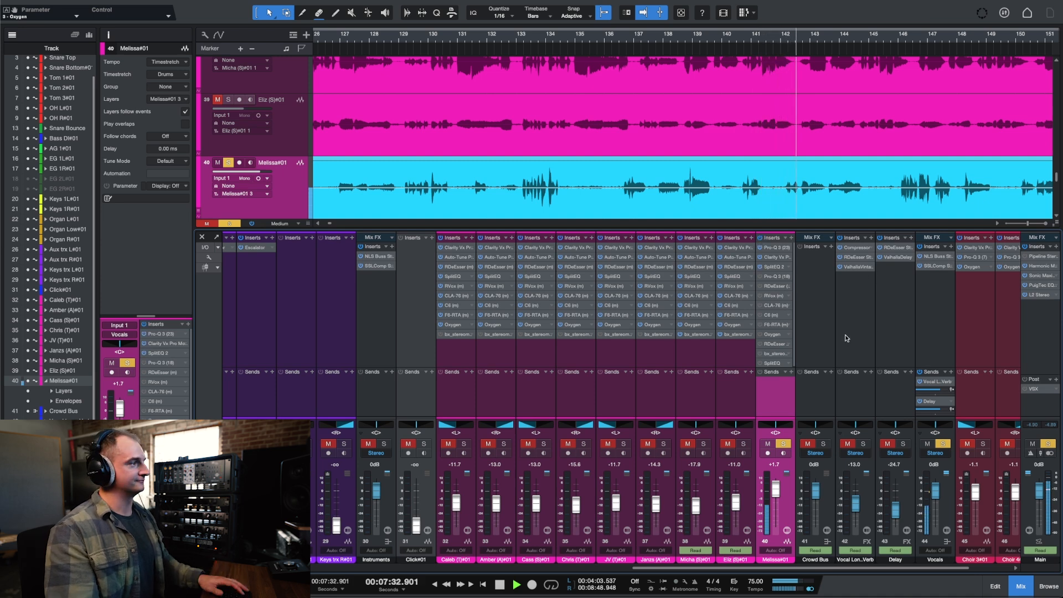
key("space")
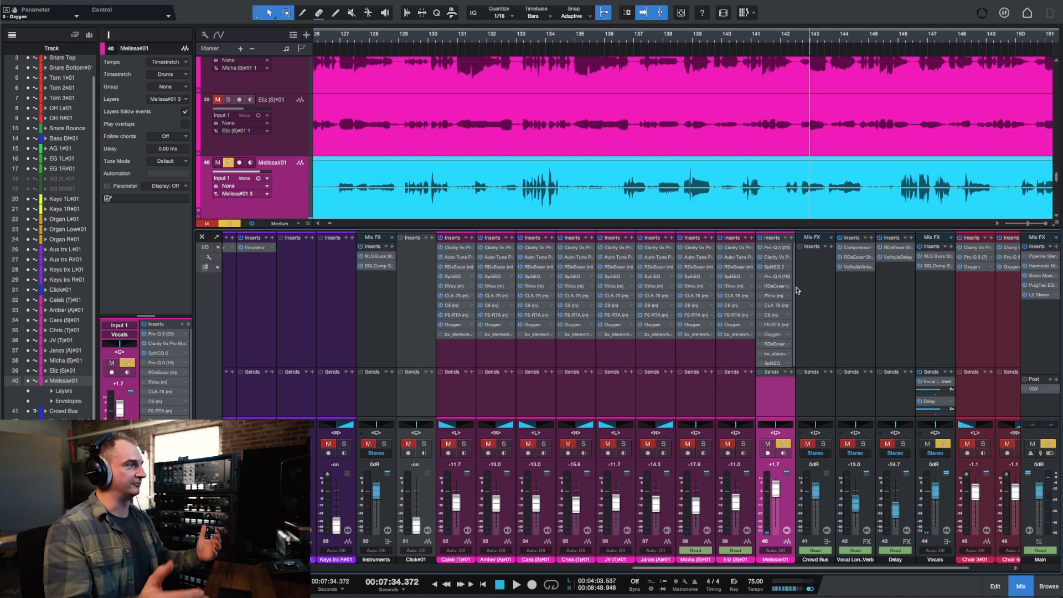
Reopen SplitEQ 2 and Clarity Vx Pro on the lead vocal to review them, closing each one.
left_click(771, 268)
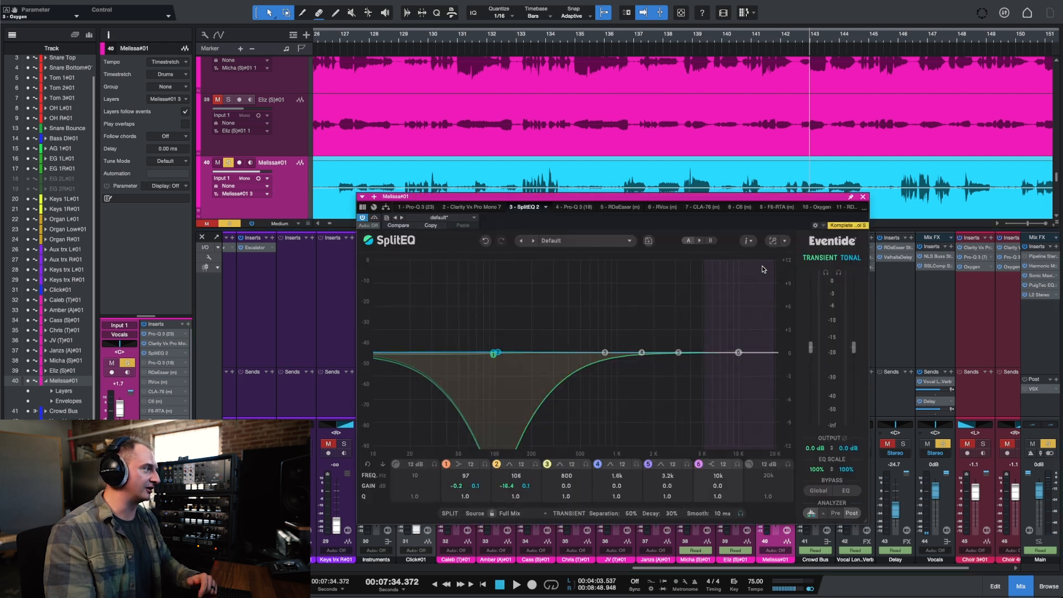
left_click(862, 197)
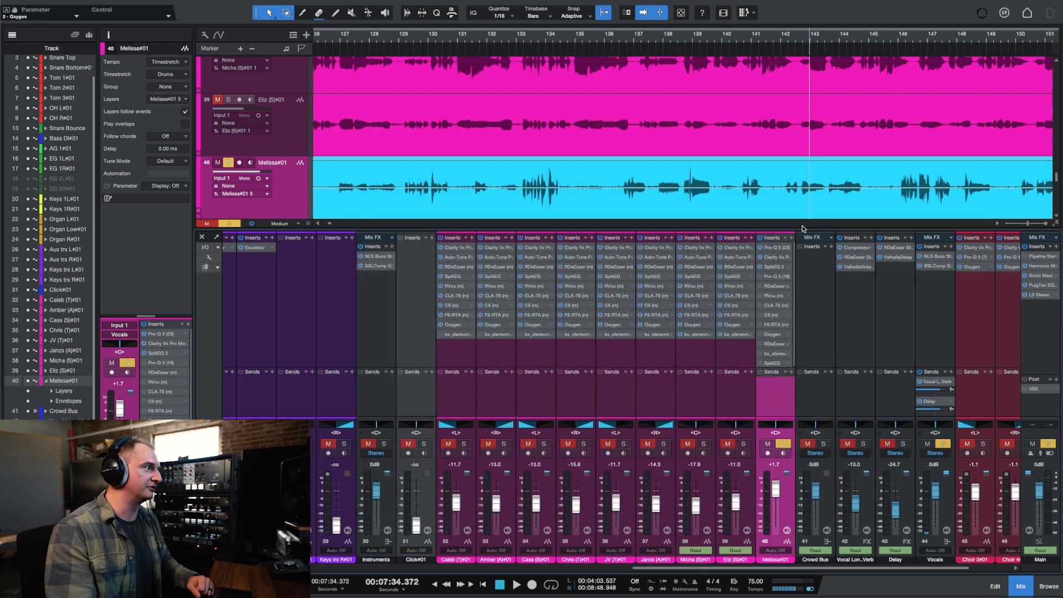
left_click(774, 257)
left_click(646, 229)
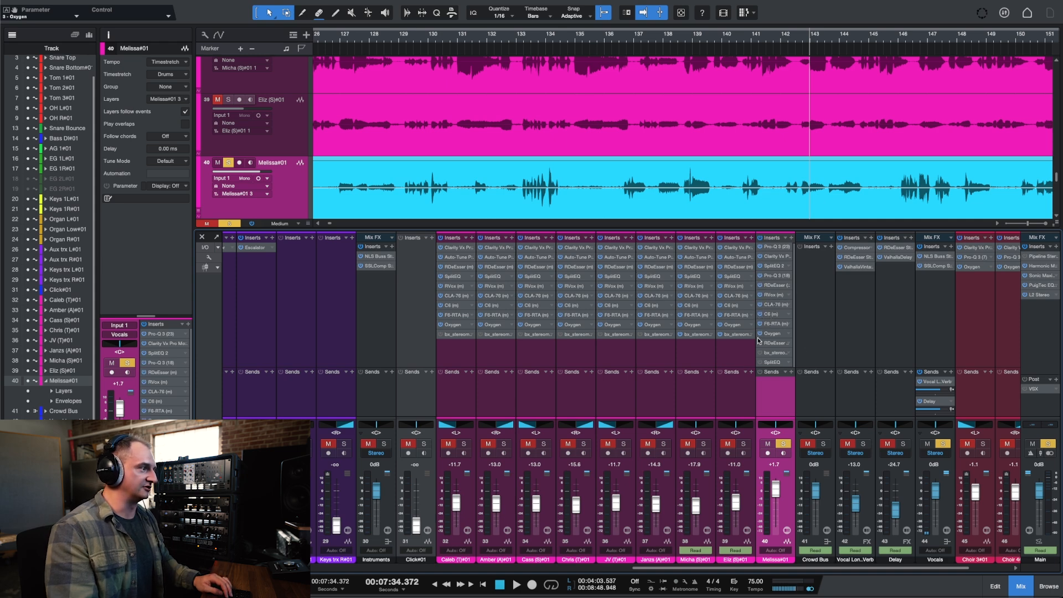
Remove the last SplitEQ from the end of the lead vocal's insert chain.
scroll(758, 349, "right", 1)
scroll(757, 359, "right", 2)
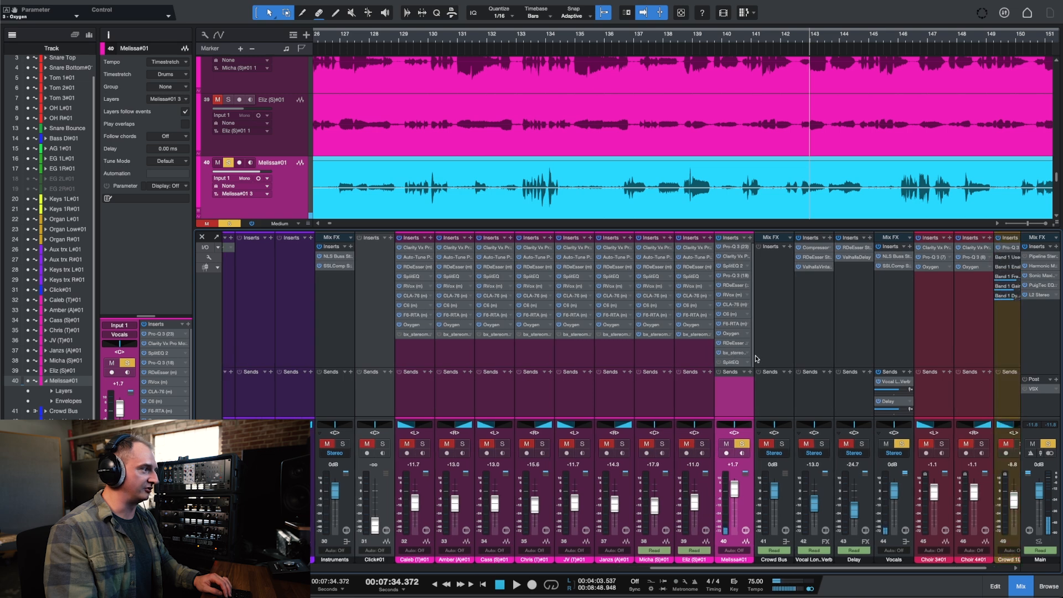
right_click(746, 363)
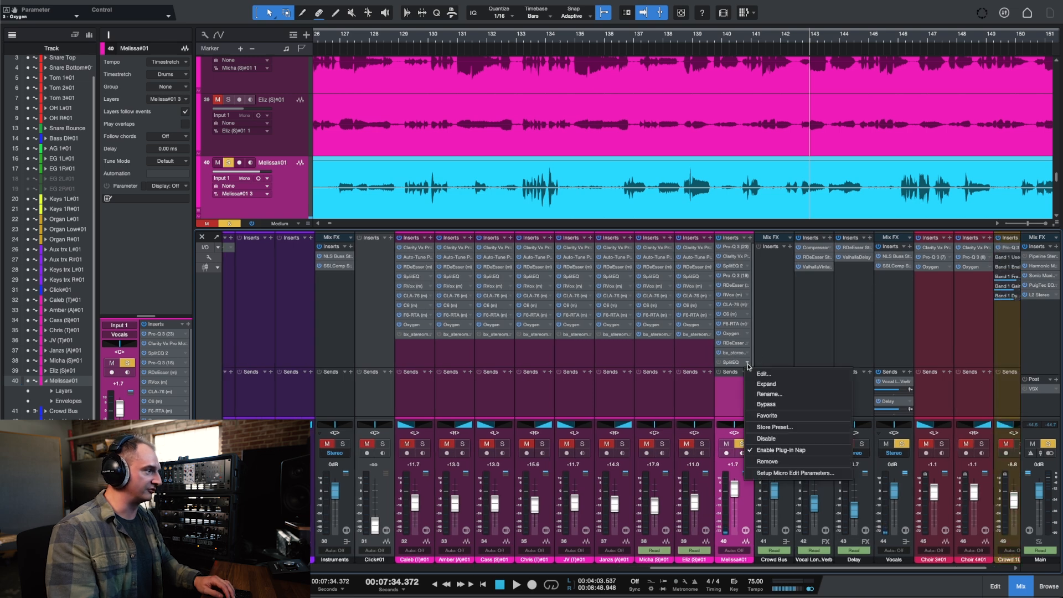
left_click(774, 460)
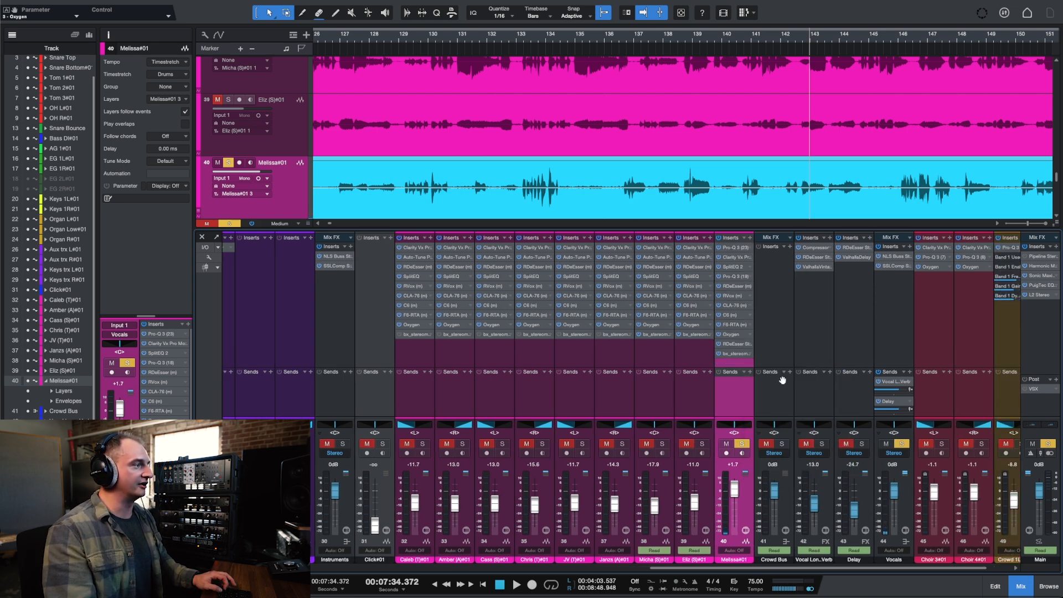
Undo the removal of the lead vocal's last SplitEQ and move that insert up to directly after SplitEQ 2.
key("ctrl+z")
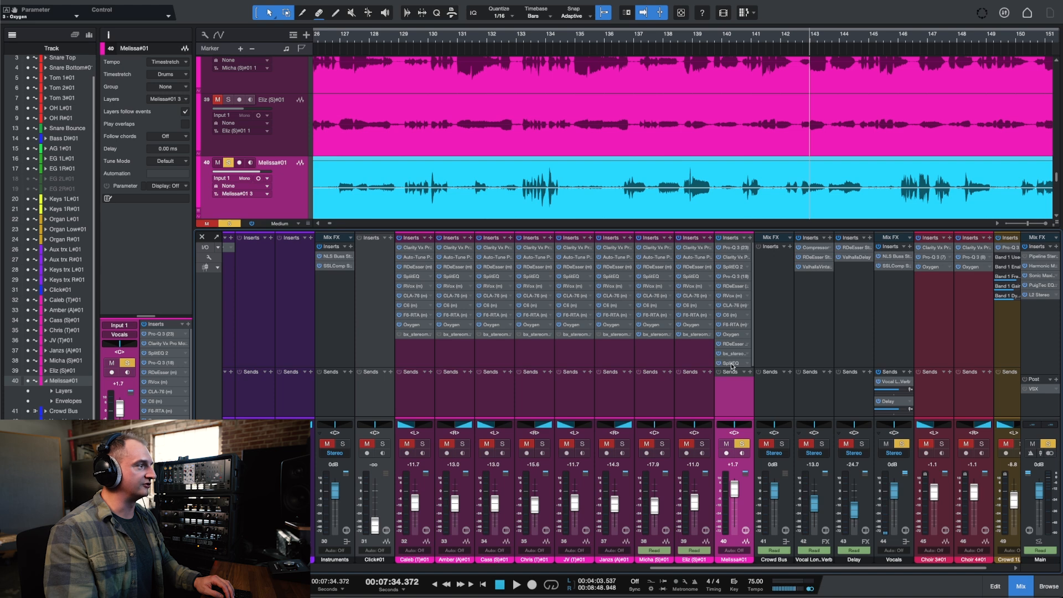
left_click_drag(732, 366, 727, 271)
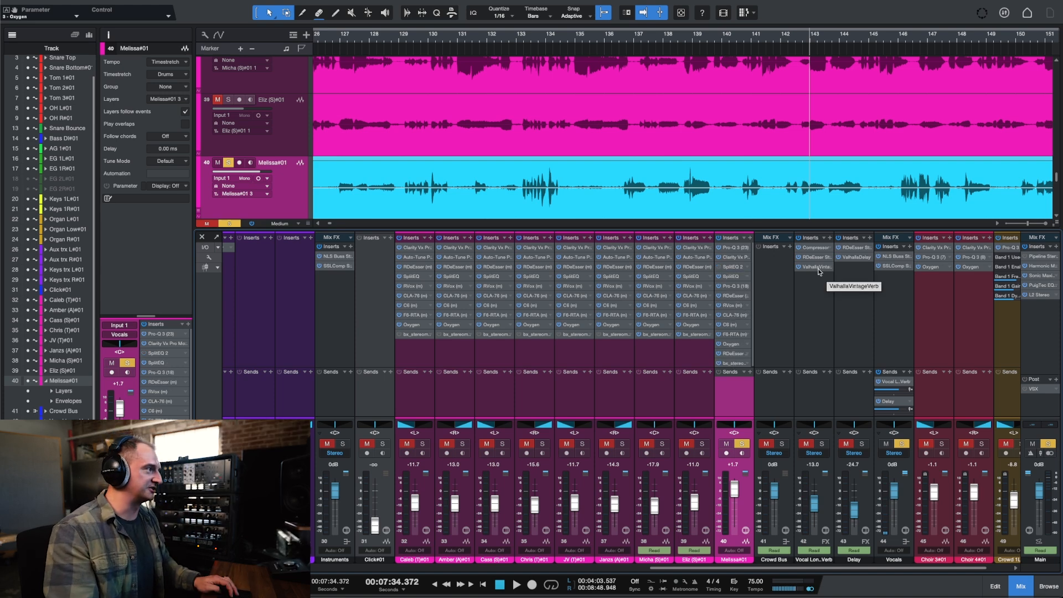
Unsolo the lead vocal and audition it within the full mix from around bar 133.
scroll(623, 138, "down", 5)
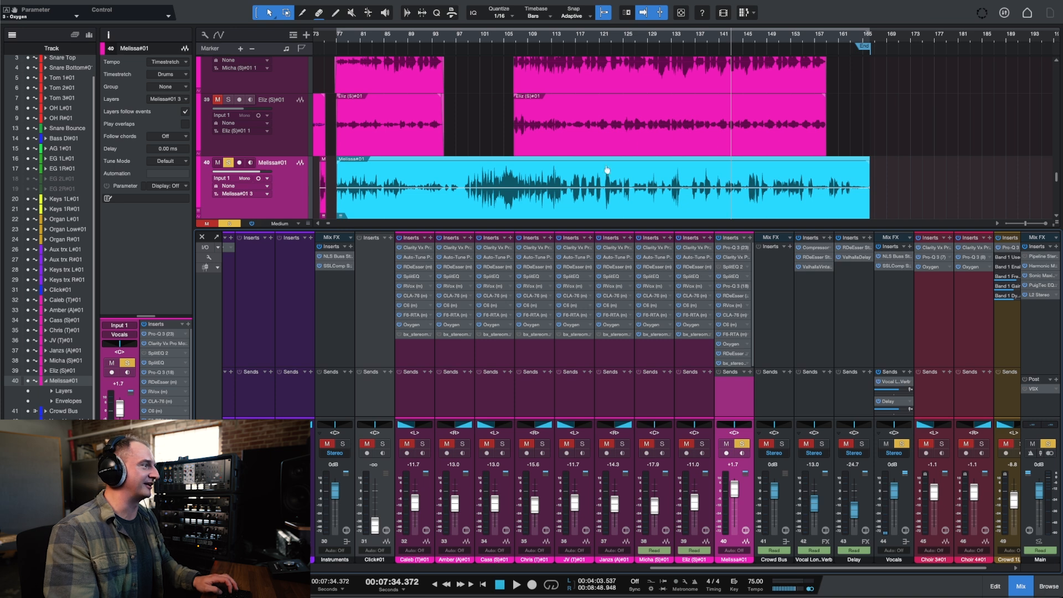
key("s")
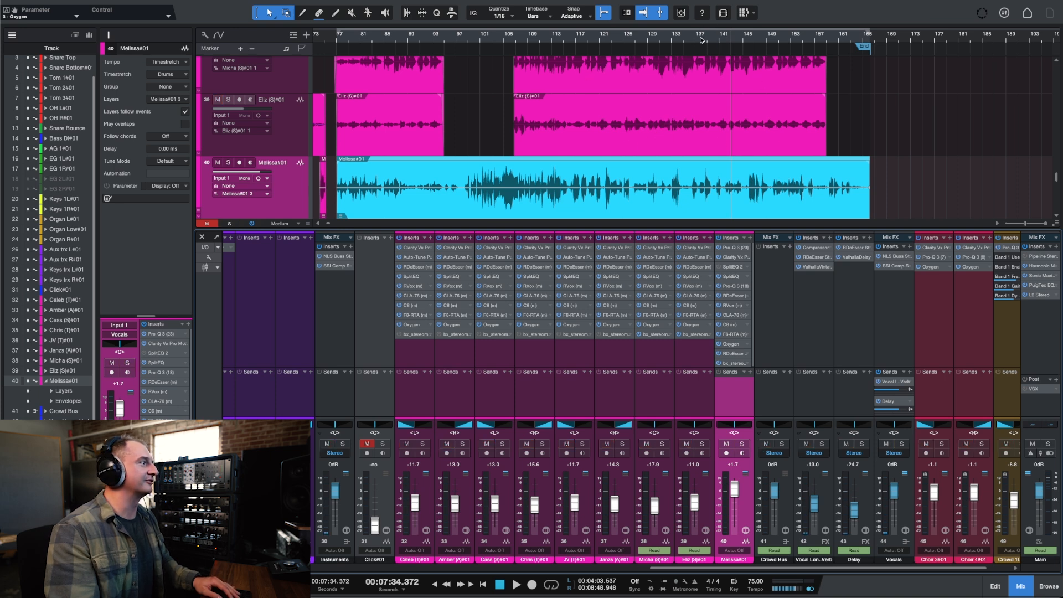
left_click(672, 38)
key("space")
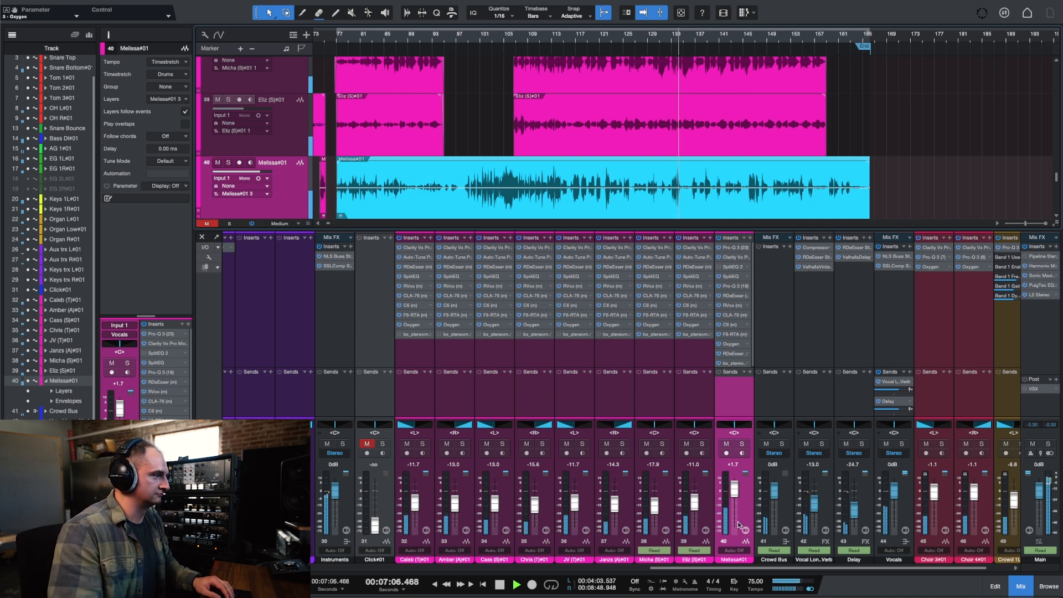
left_click_drag(762, 569, 757, 572)
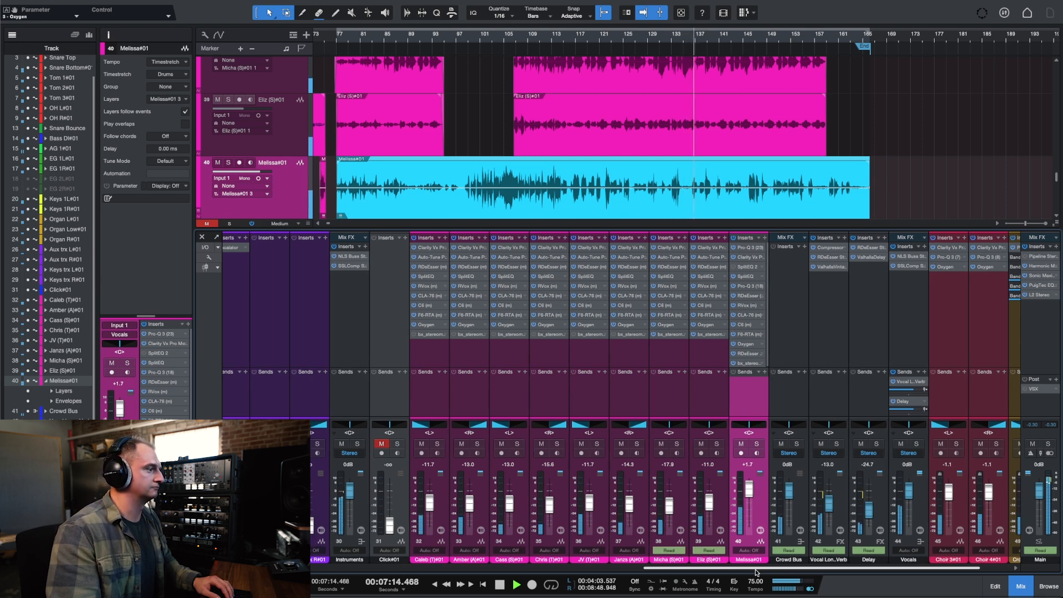
left_click_drag(757, 570, 757, 571)
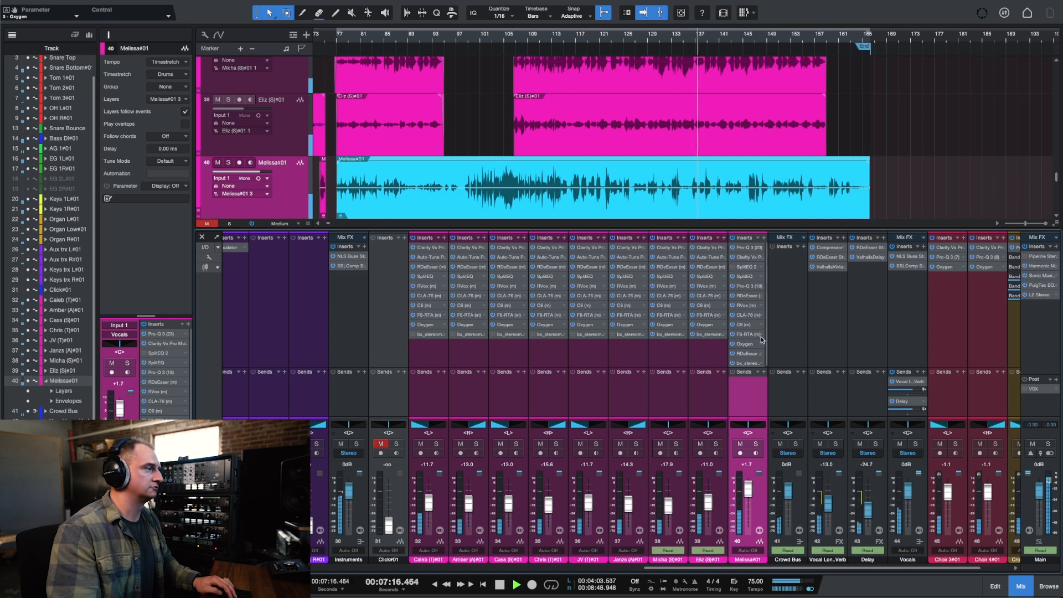
scroll(716, 195, "up", 3)
scroll(716, 195, "down", 2)
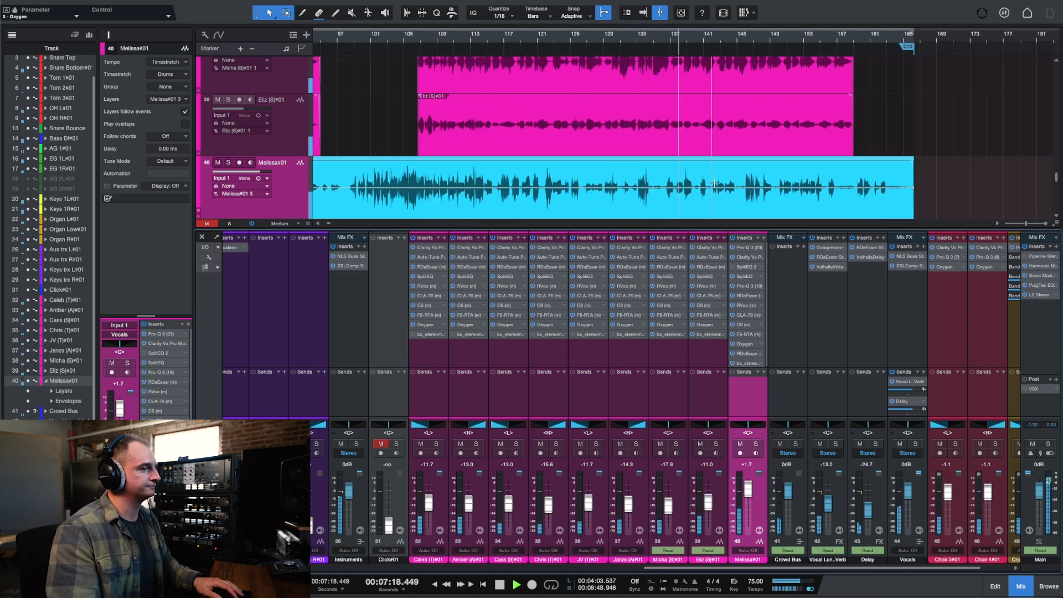